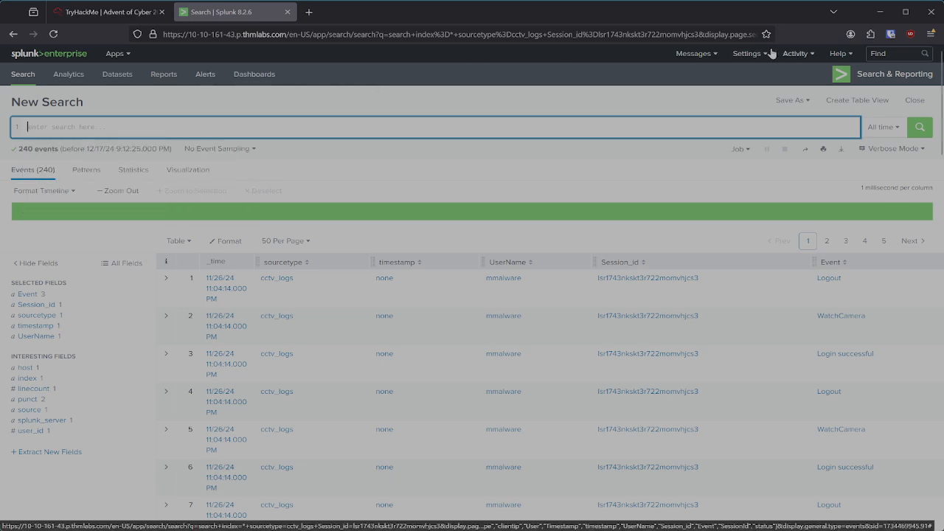
Step: Open the Fields page in the Splunk settings
left_click(747, 53)
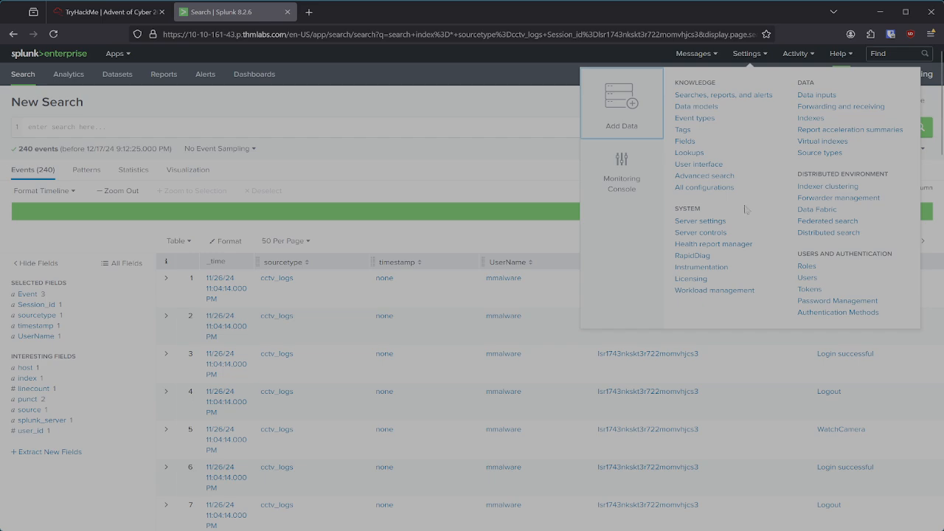
left_click(684, 141)
Step: Switch to the TryHackMe room and review its walkthrough of extracting, validating and saving new fields from cctv_logs
left_click(111, 12)
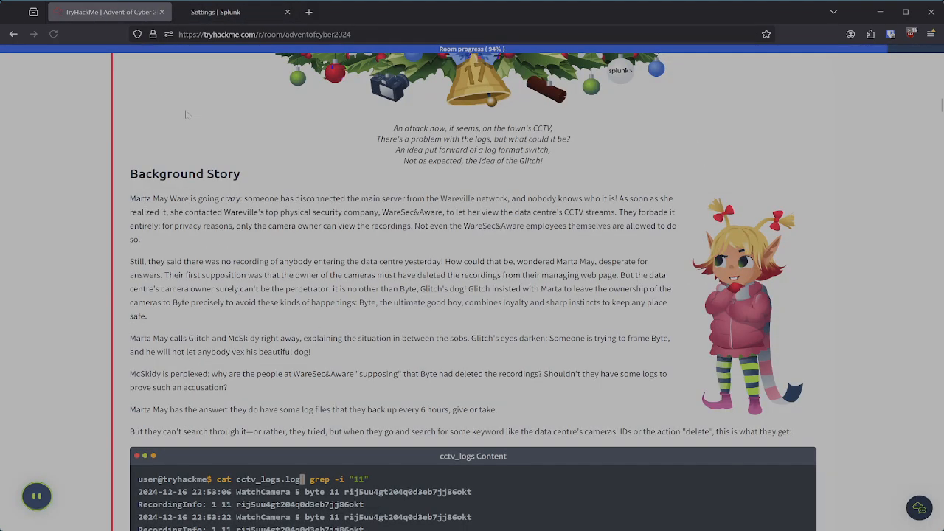
scroll(336, 279, "down", 10)
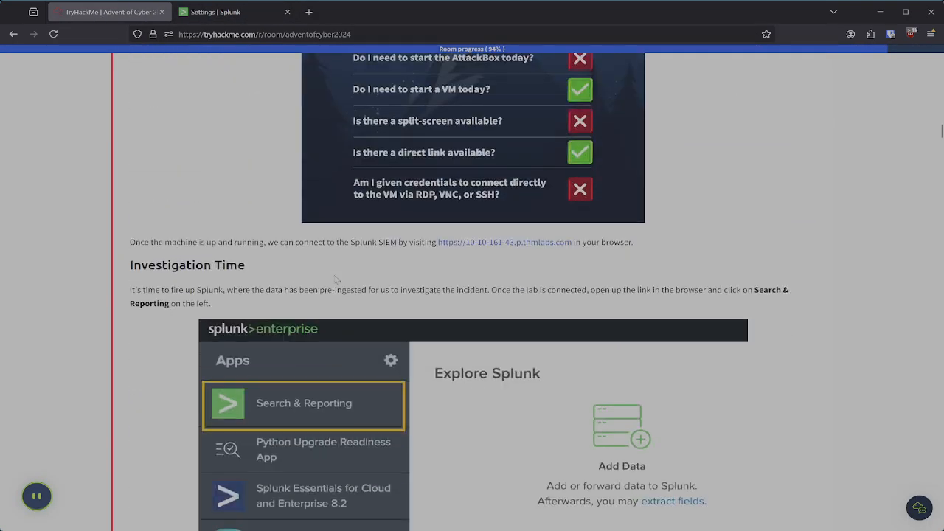
scroll(335, 279, "down", 10)
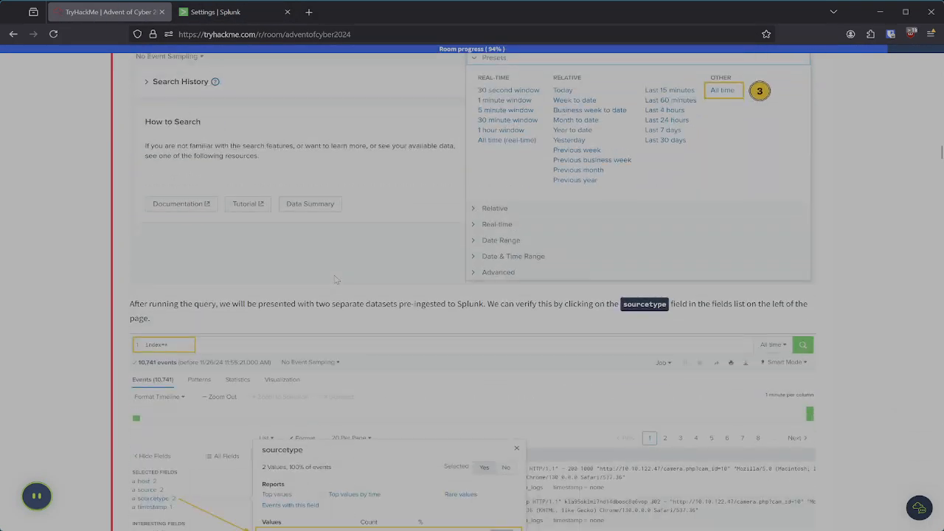
scroll(335, 279, "down", 3)
scroll(336, 279, "down", 3)
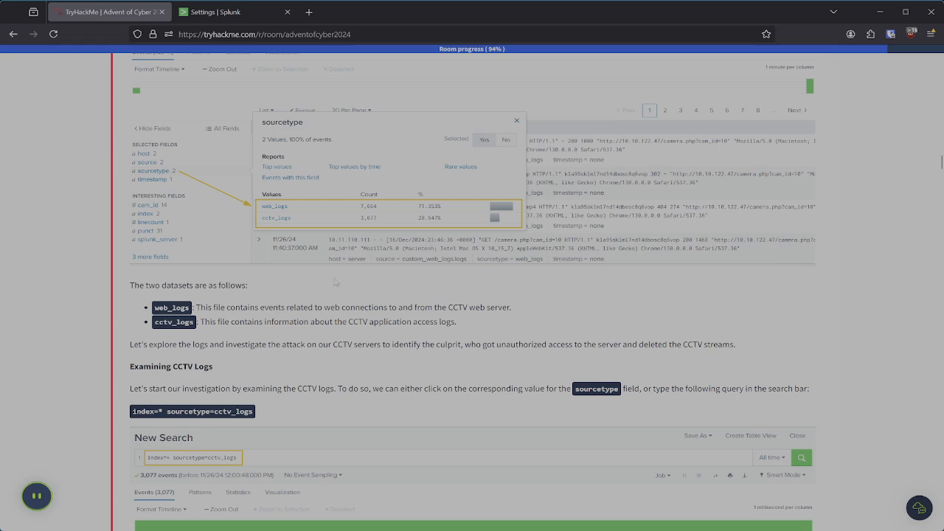
scroll(336, 281, "down", 14)
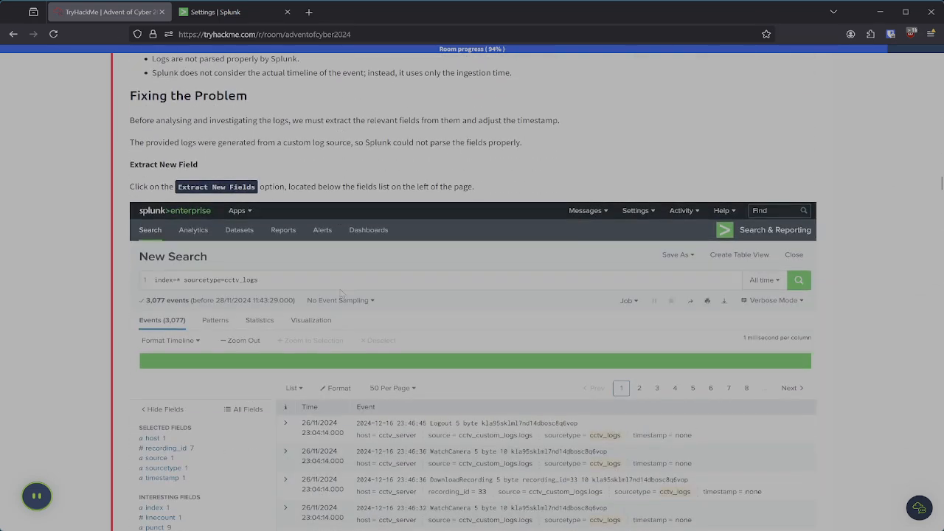
scroll(341, 292, "down", 3)
scroll(342, 294, "down", 9)
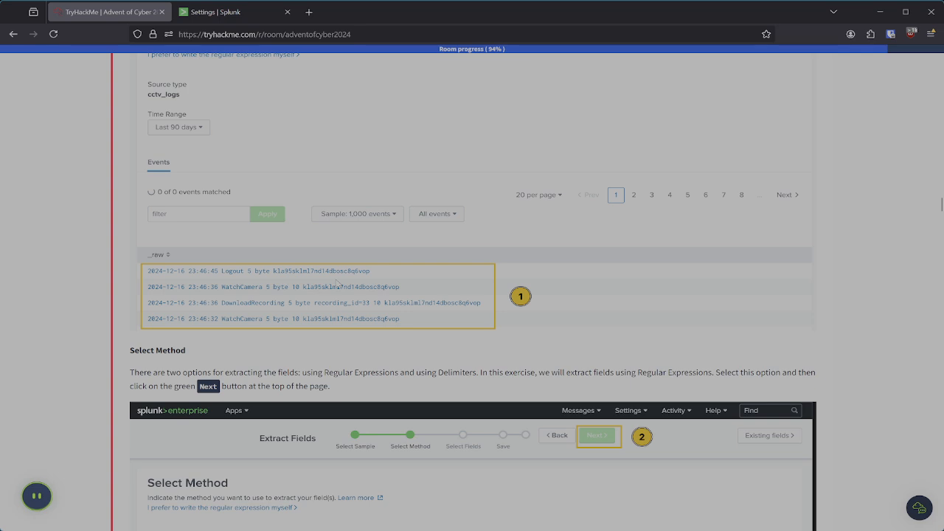
scroll(339, 283, "down", 4)
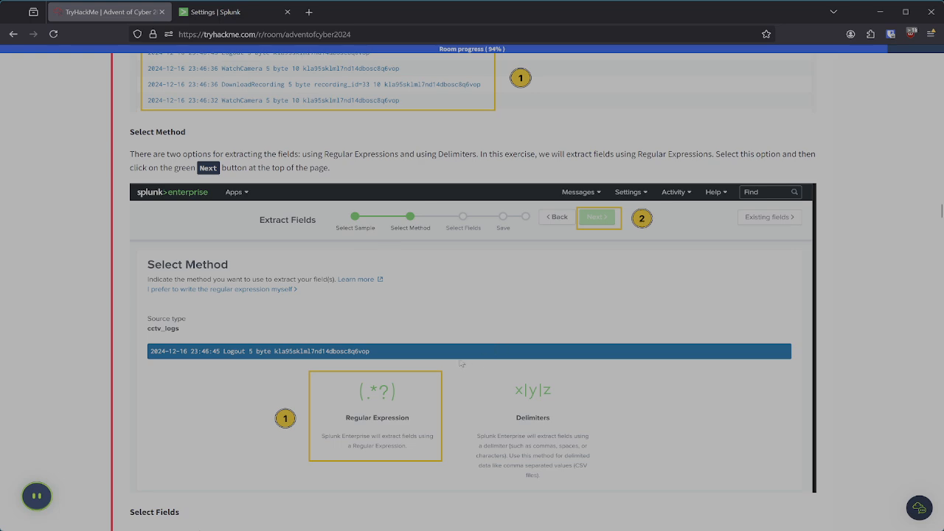
scroll(399, 310, "down", 1)
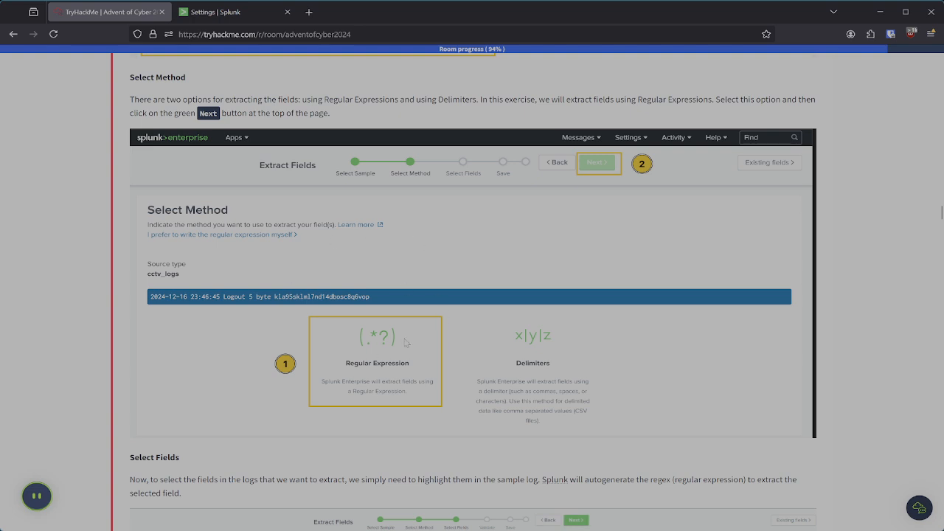
scroll(360, 333, "down", 6)
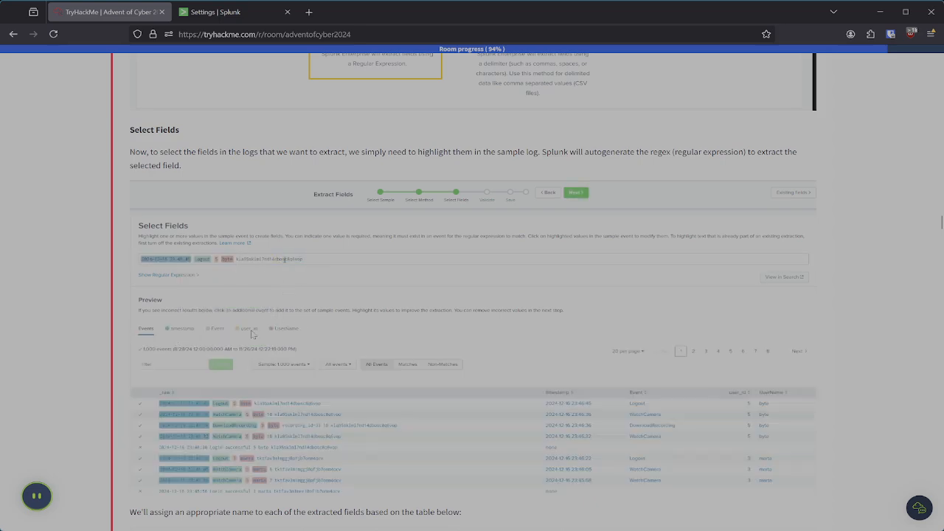
scroll(301, 324, "down", 6)
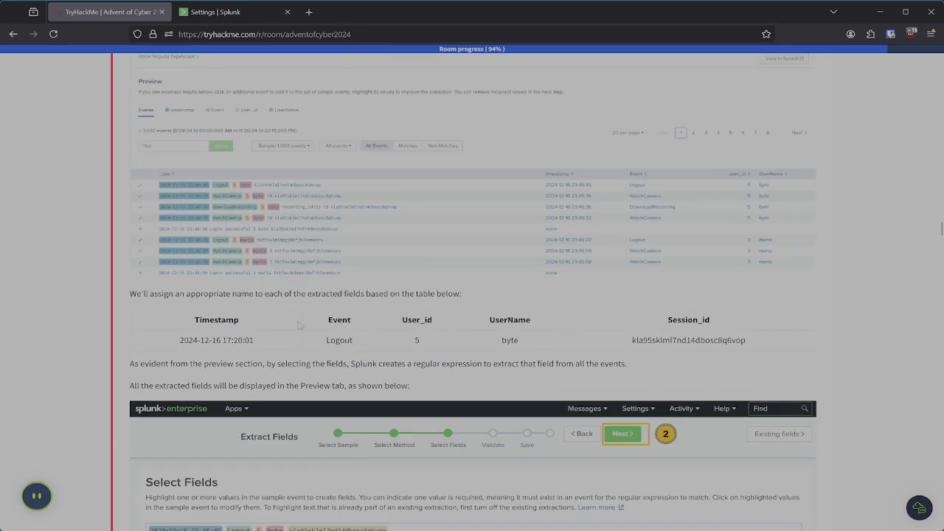
scroll(301, 325, "down", 9)
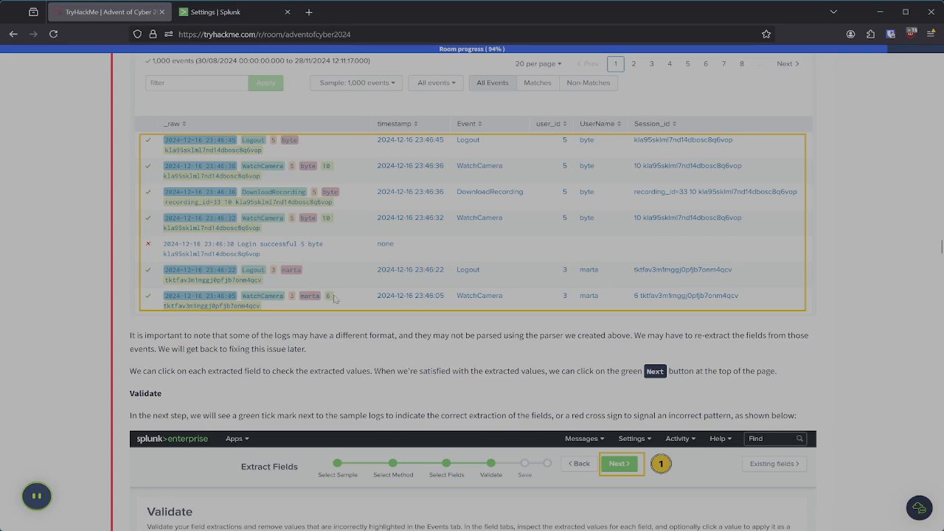
scroll(336, 298, "down", 7)
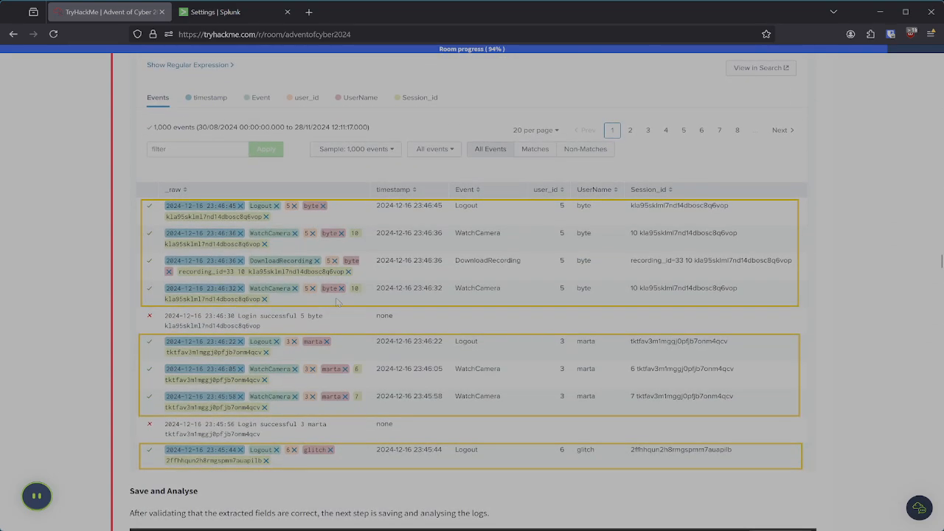
scroll(335, 300, "down", 10)
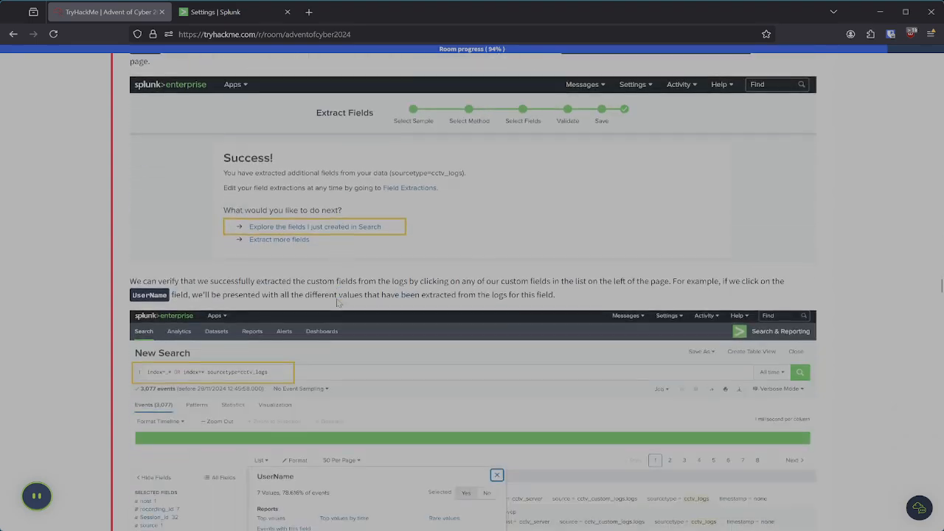
Step: Read the guide's Improving the Field Extraction section, from removing the old extraction to the regex for cctv_logs
scroll(337, 301, "down", 12)
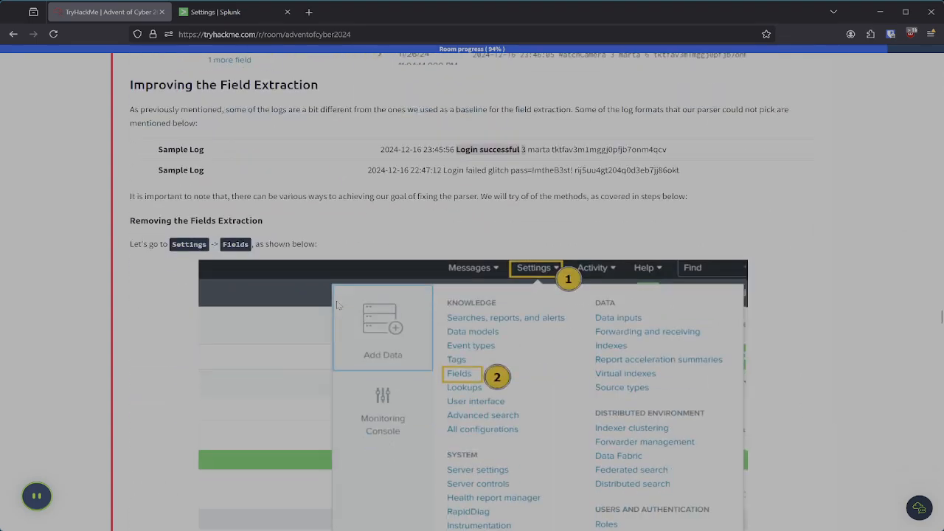
scroll(337, 305, "down", 12)
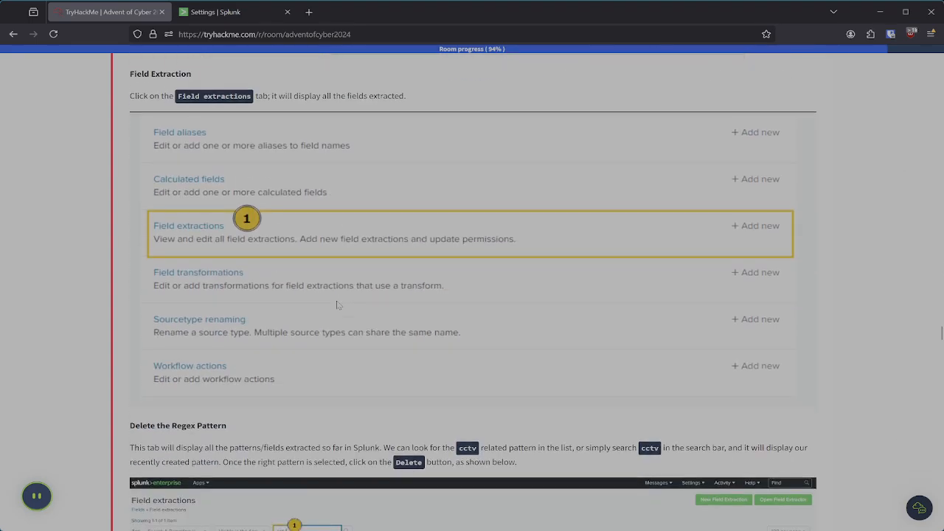
scroll(337, 305, "down", 6)
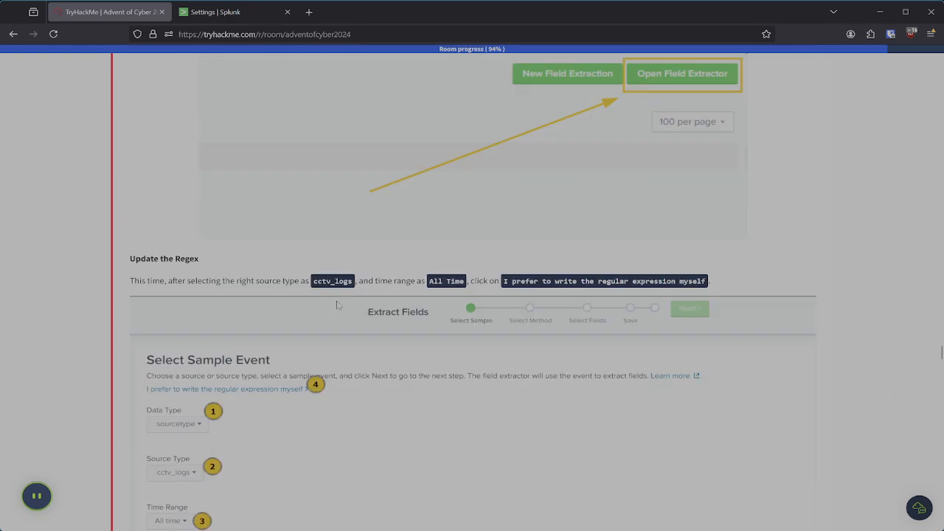
scroll(337, 305, "down", 6)
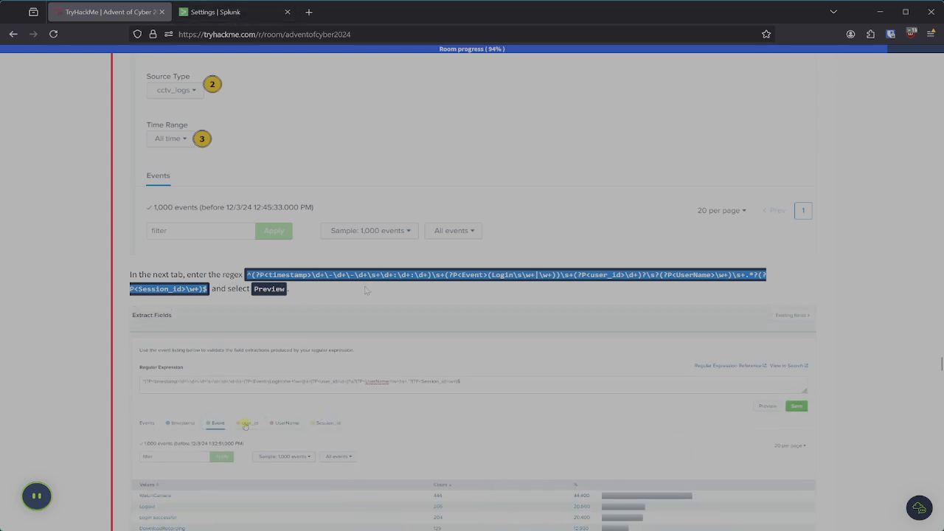
Step: Switch to Splunk and delete the cctv_logs : EXTRACT-timestamp,Event,user_id,UserName,Session_id field extraction
left_click(230, 16)
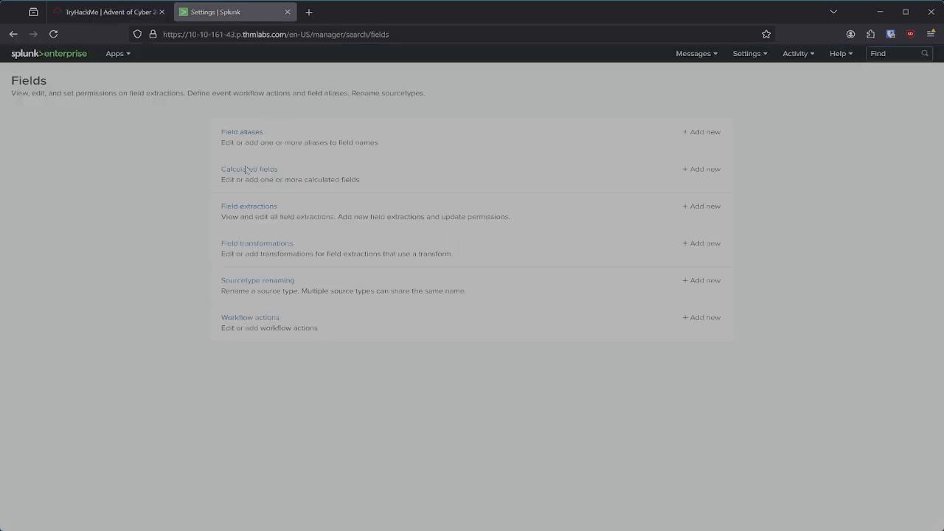
left_click(247, 207)
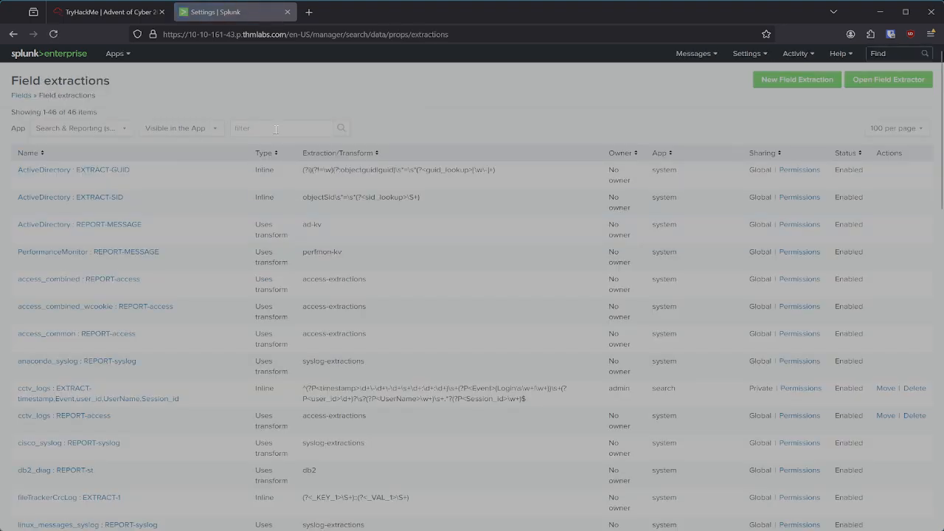
left_click(77, 399)
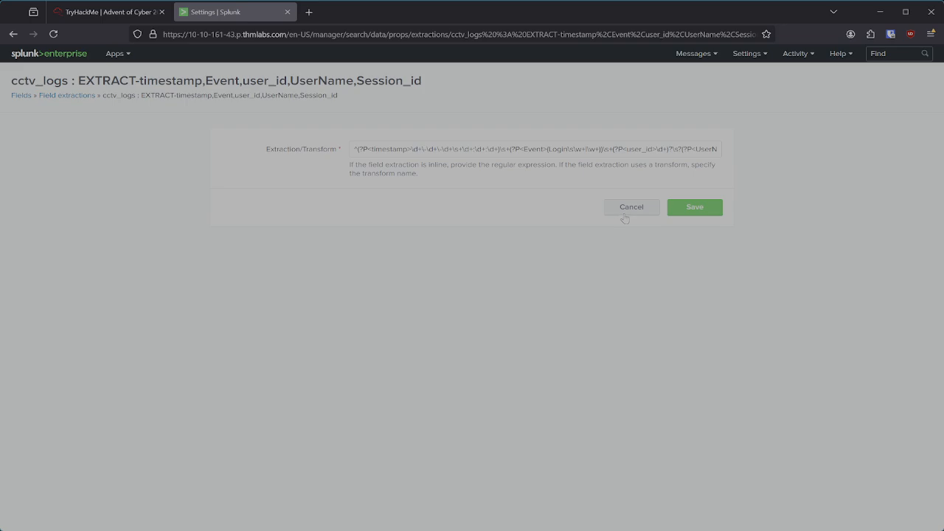
left_click(13, 33)
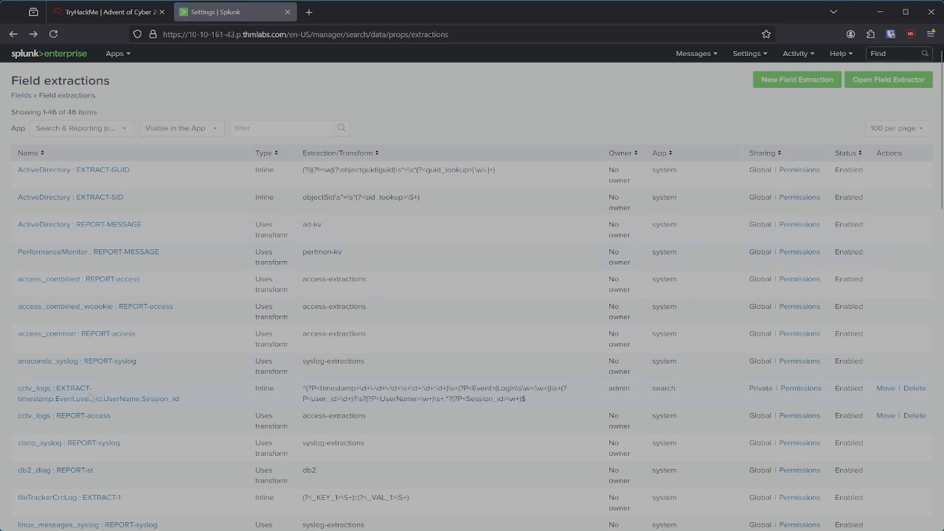
left_click(914, 388)
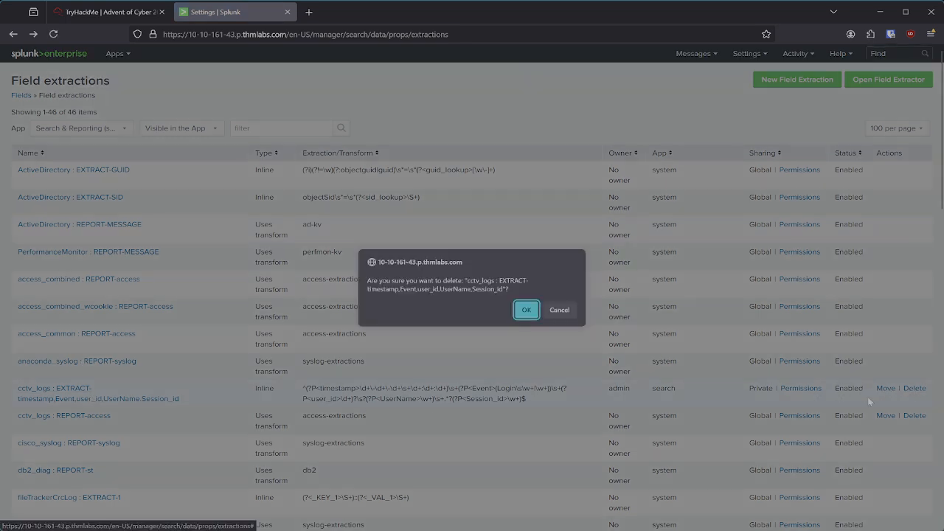
left_click(526, 311)
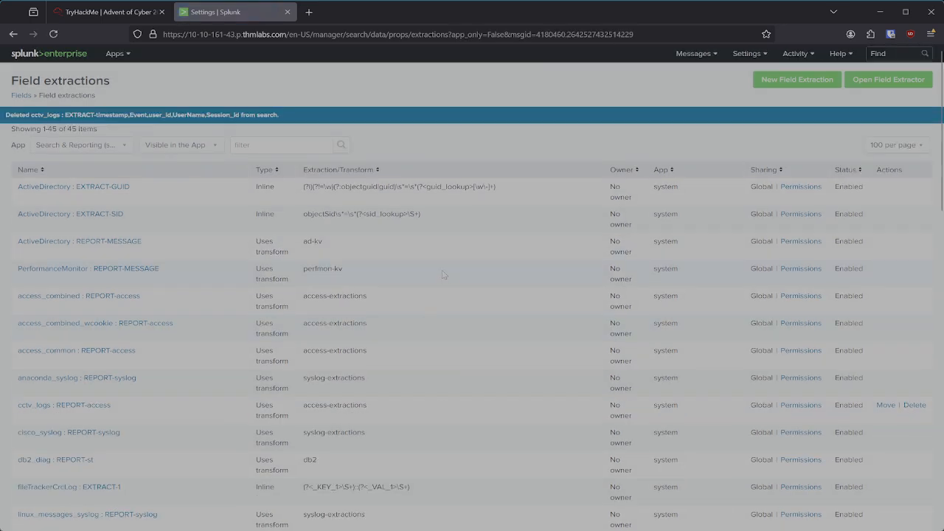
Step: Open the field extractor from the list of field extractions
left_click(800, 80)
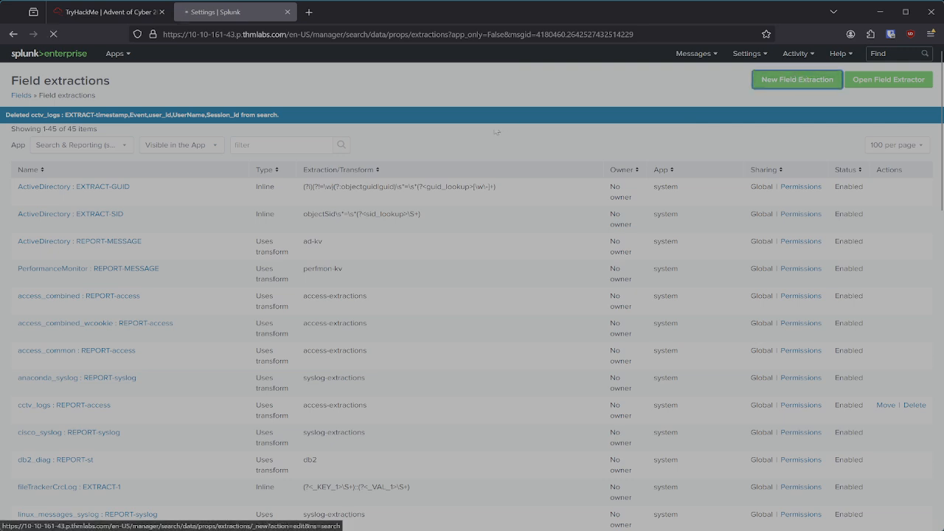
left_click(12, 34)
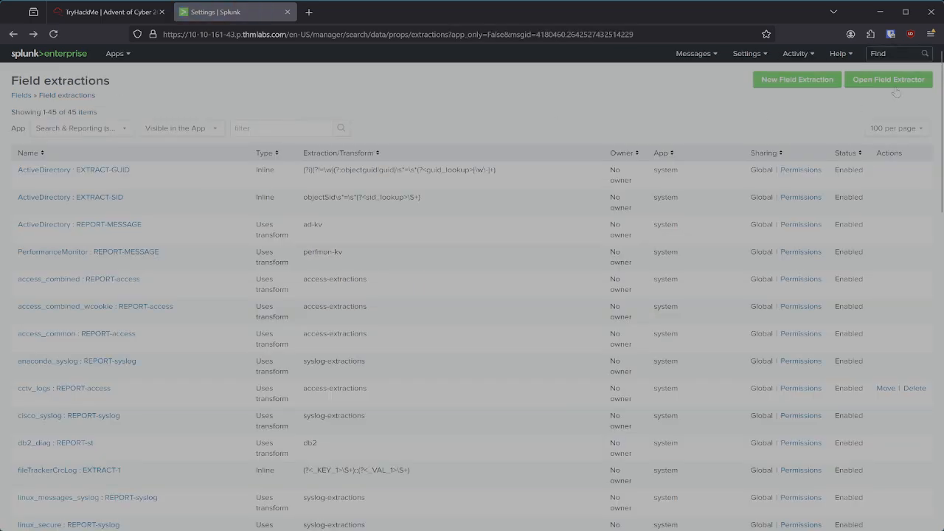
left_click(891, 83)
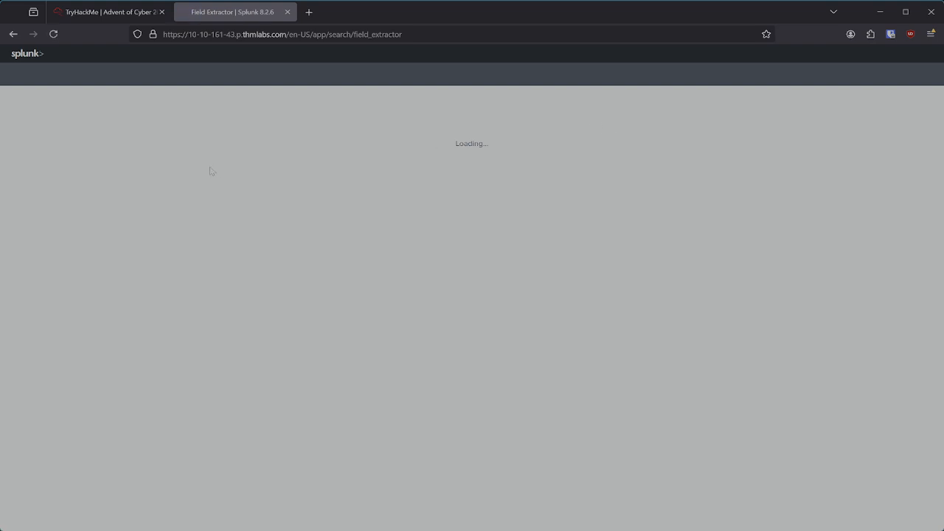
Step: Set the sample event's data type to sourcetype and its source type to cctv_logs
left_click(54, 181)
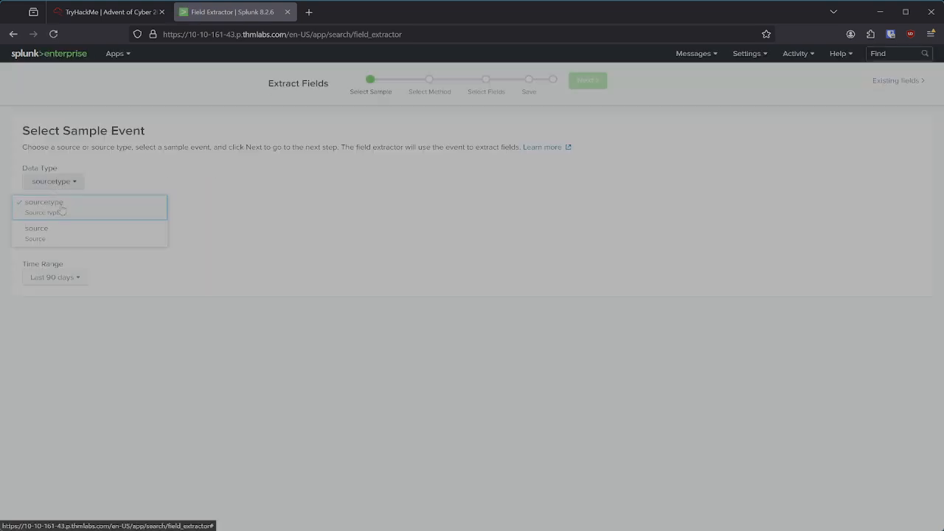
left_click(59, 204)
left_click(87, 234)
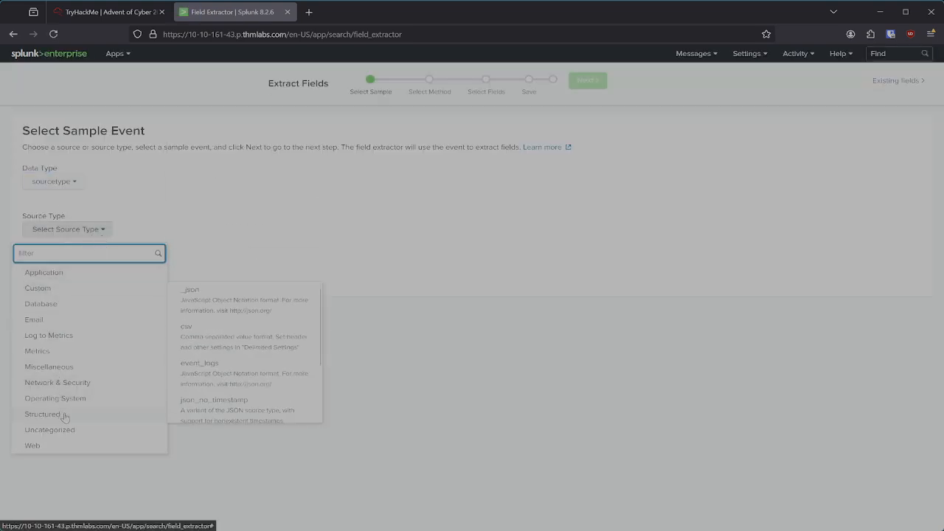
mouse_move(148, 292)
type("cctv")
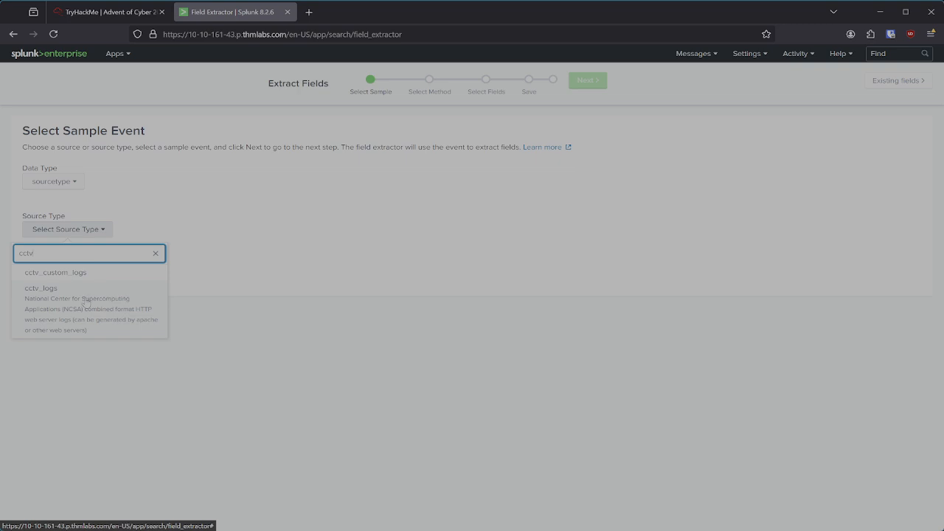
left_click(85, 300)
Step: Set the sample's time range to All time and choose to write the regular expression manually
left_click(71, 291)
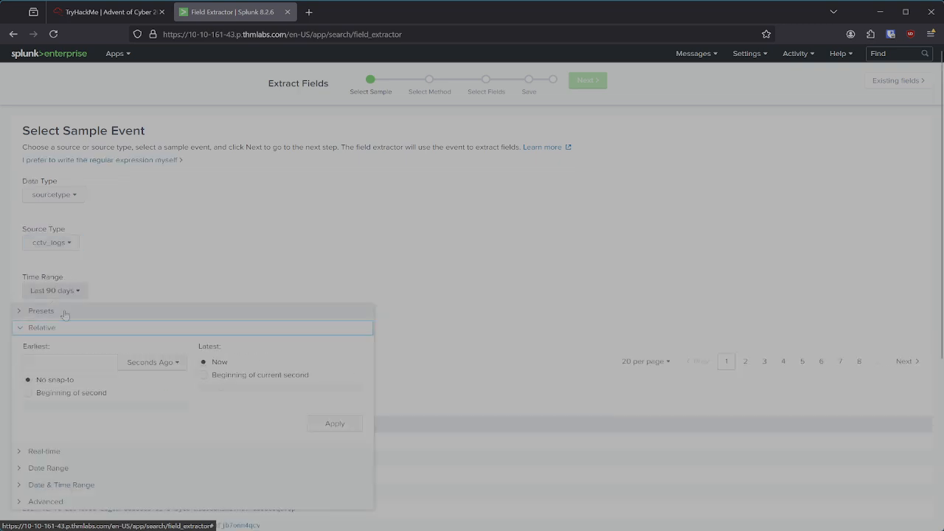
left_click(65, 310)
left_click(284, 346)
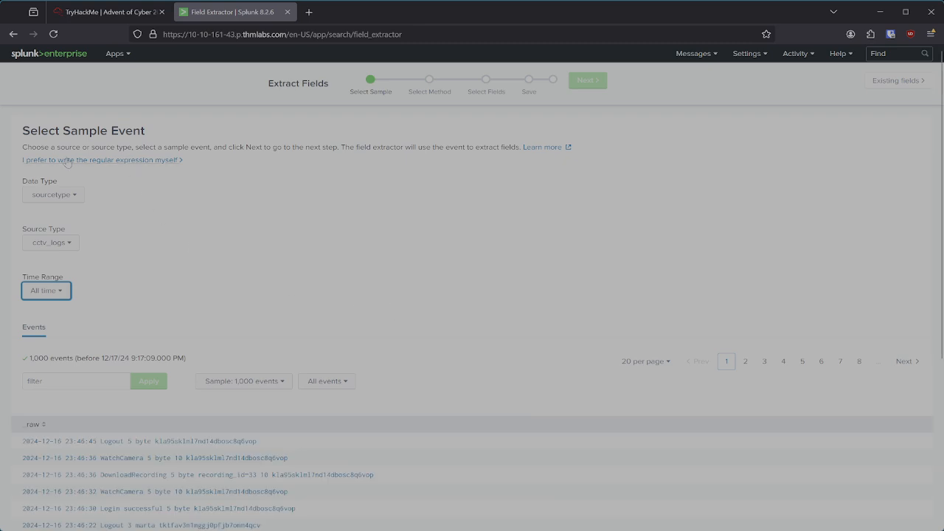
left_click(153, 162)
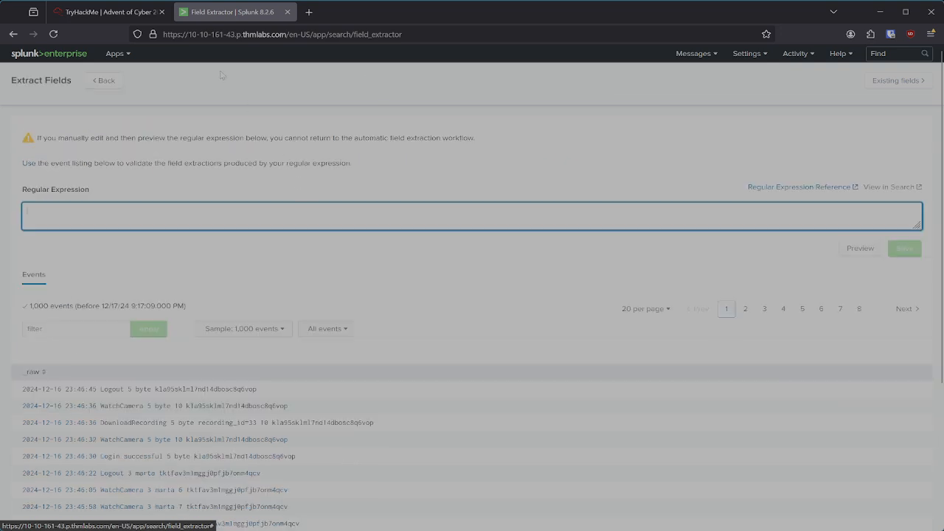
Step: Copy the regular expression covering timestamp, Event, user_id, UserName and Session_id from the TryHackMe guide into Splunk's field extractor and save the extraction
left_click(111, 12)
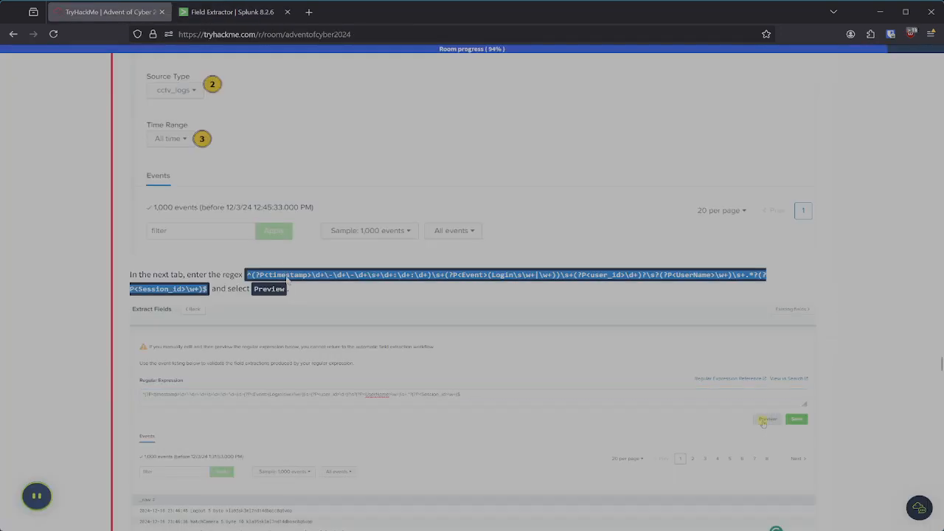
left_click(233, 12)
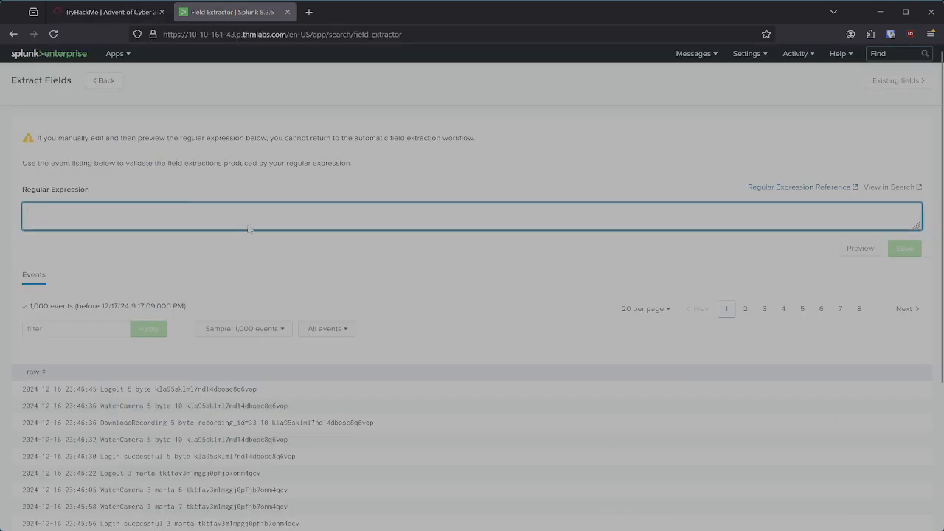
type("^(?P<timestamp>\\d+\\-\\d+\\-\\d+\\s+\\d+:\\d+:\\d+)\\s+(?P<Event>(Login\\s\\w+|\\w+))\\s+(?P<user_id>\\d+)?\\s?(?P<UserName>\\w+)\\s+.*?(?P<Session_id>\\w+)$")
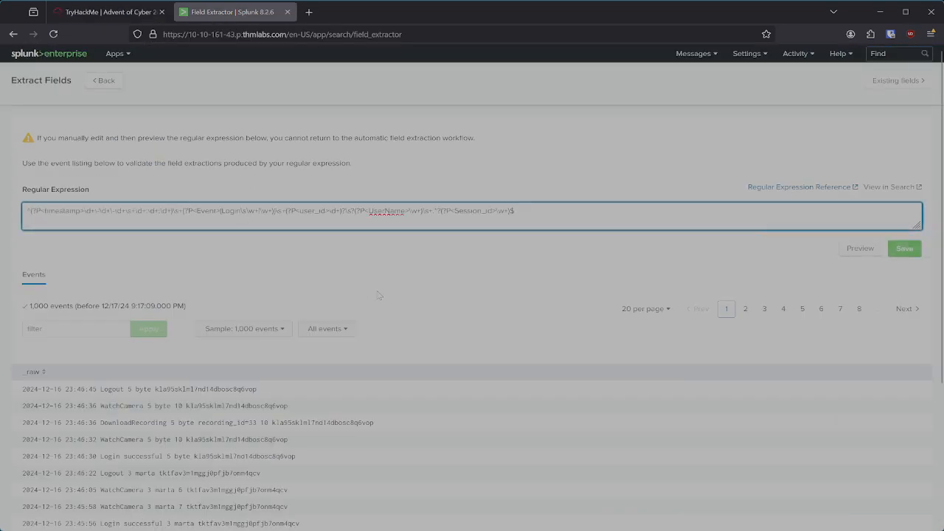
left_click(903, 249)
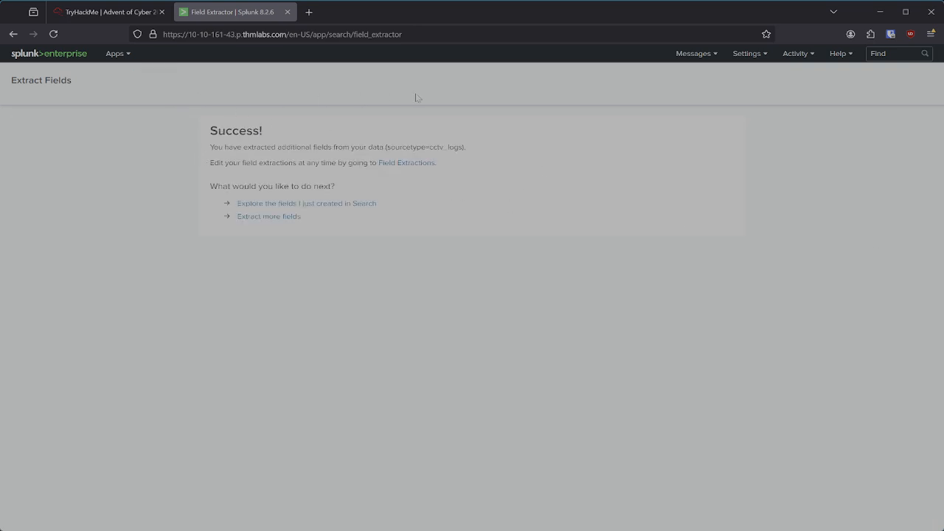
Step: Explore the newly created fields in Search and run the cctv_logs search over All time
left_click(339, 204)
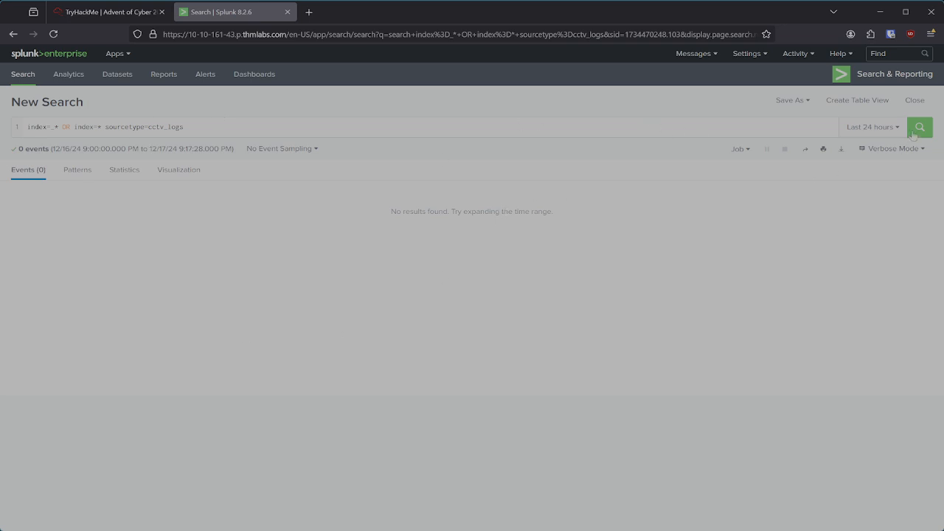
left_click(878, 129)
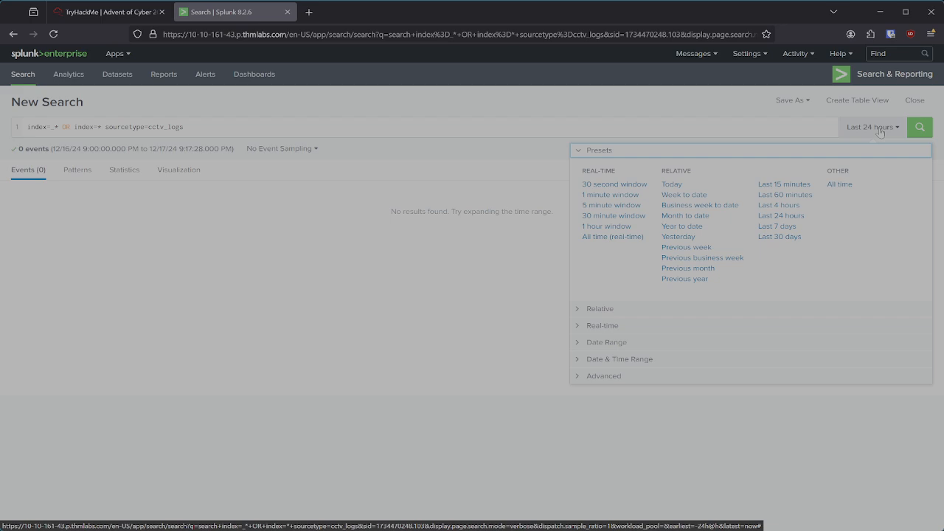
left_click(839, 183)
left_click(919, 127)
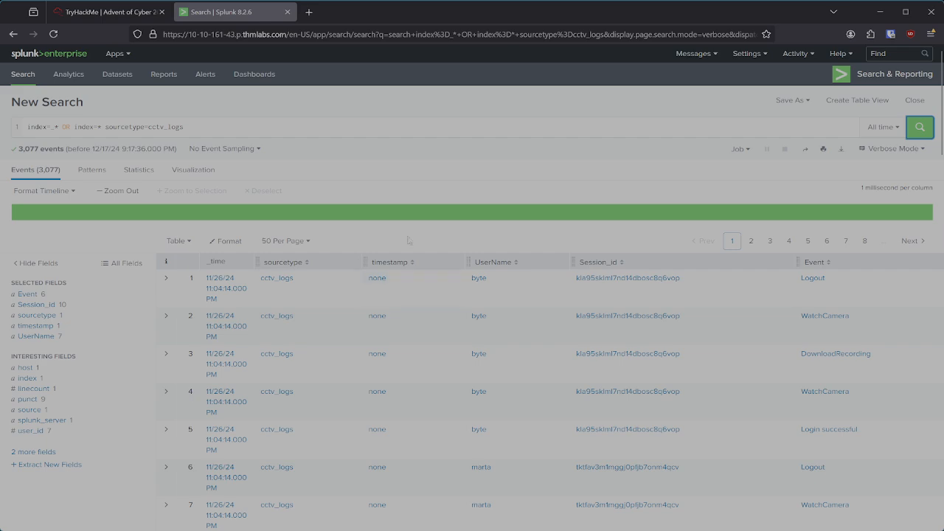
Step: Remove timestamp from the selected fields of the search results
left_click(378, 282)
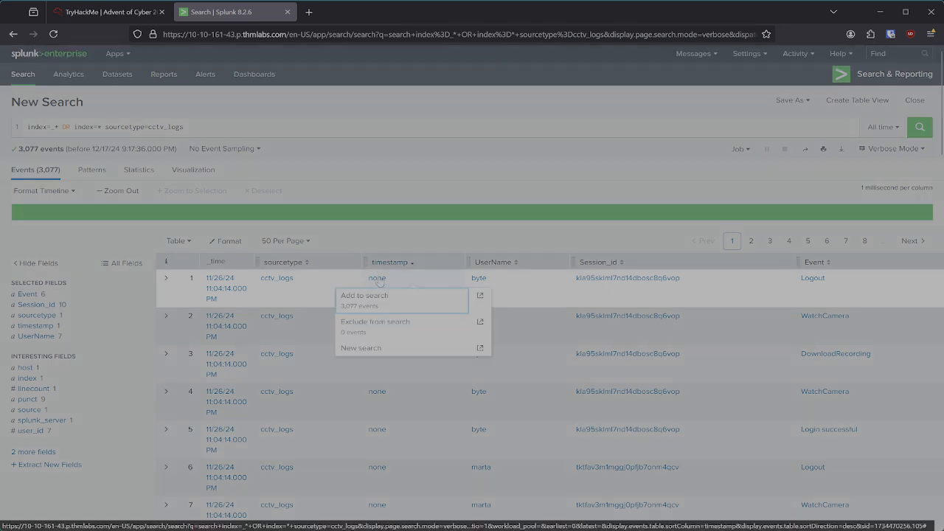
left_click(398, 243)
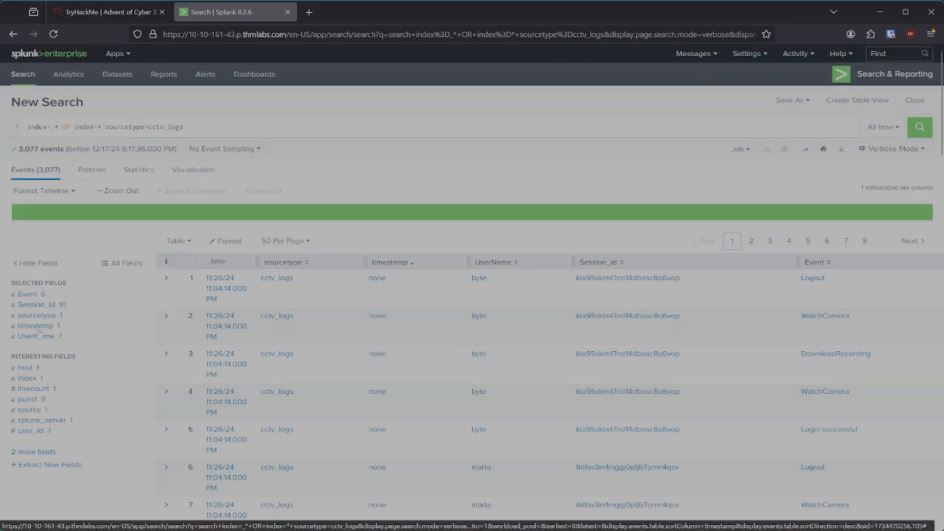
left_click(38, 326)
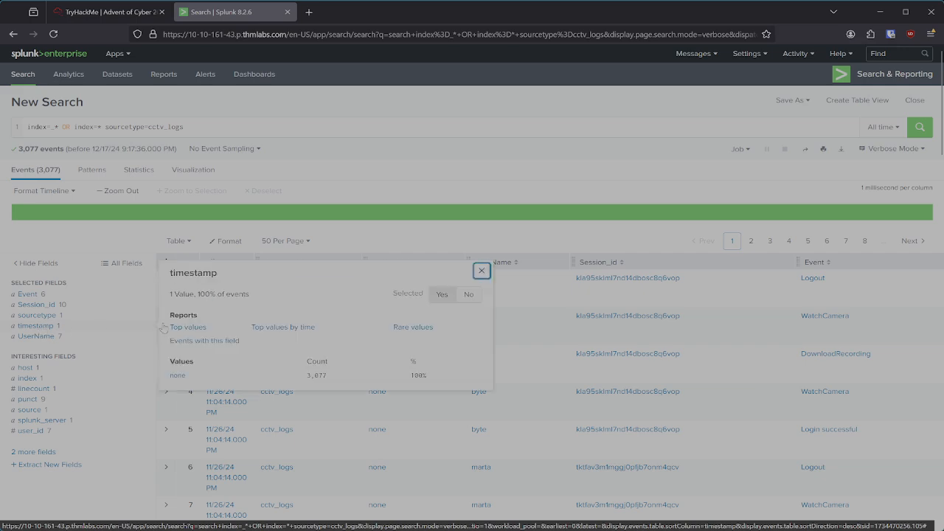
left_click(467, 297)
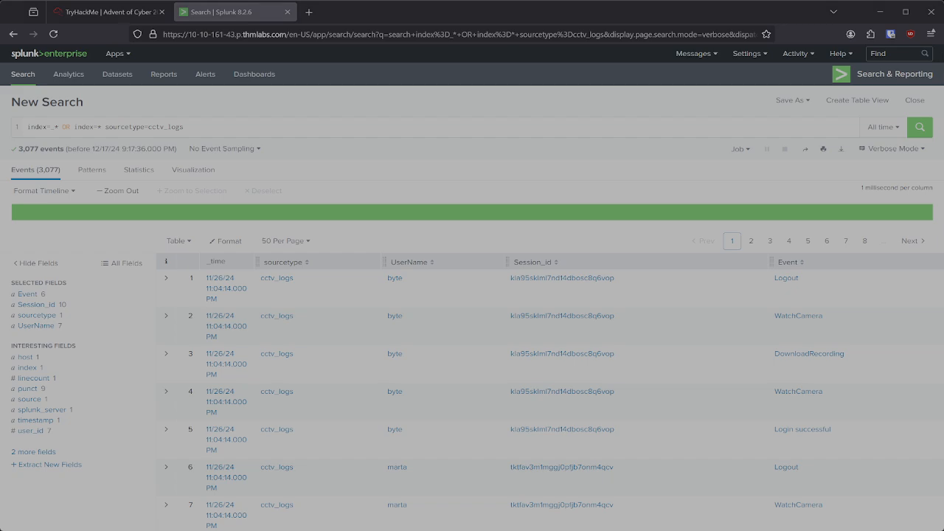
Step: Switch to TryHackMe and read the task's first question about logs associated with the successful login
key("ctrl+Tab")
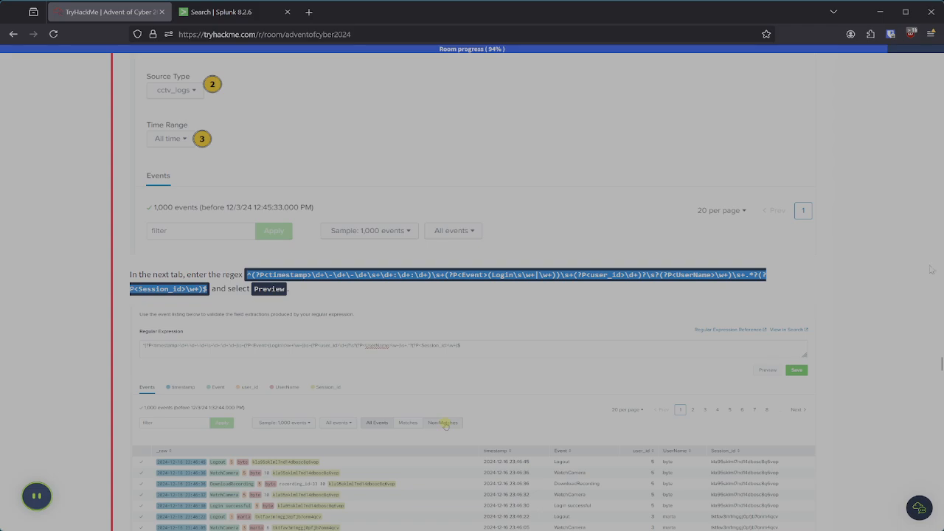
left_click_drag(940, 364, 937, 518)
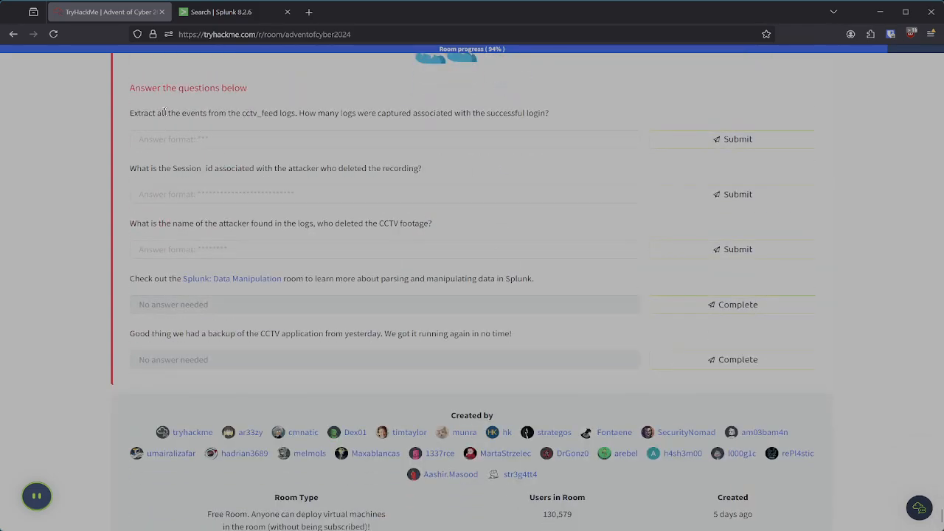
left_click_drag(157, 113, 540, 116)
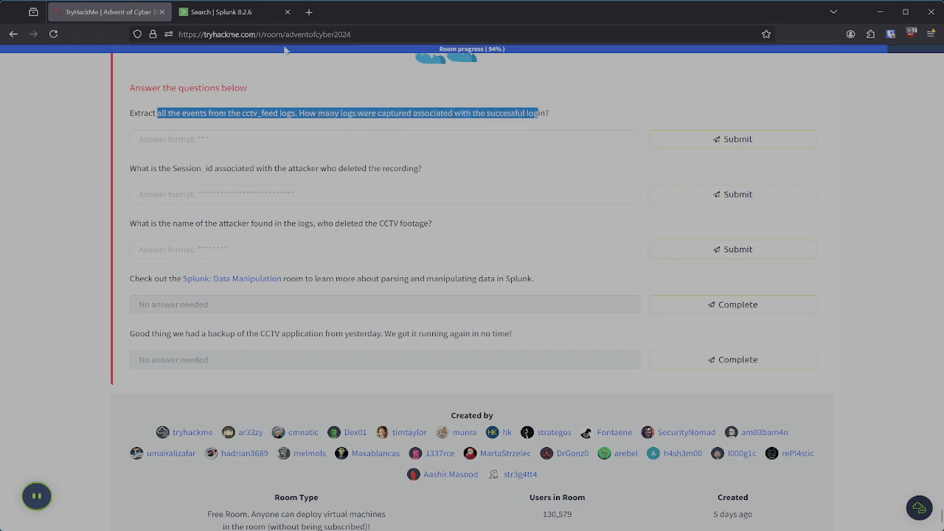
Step: Switch to Splunk and add the Event value "Login successful" to the cctv_logs search
left_click(243, 13)
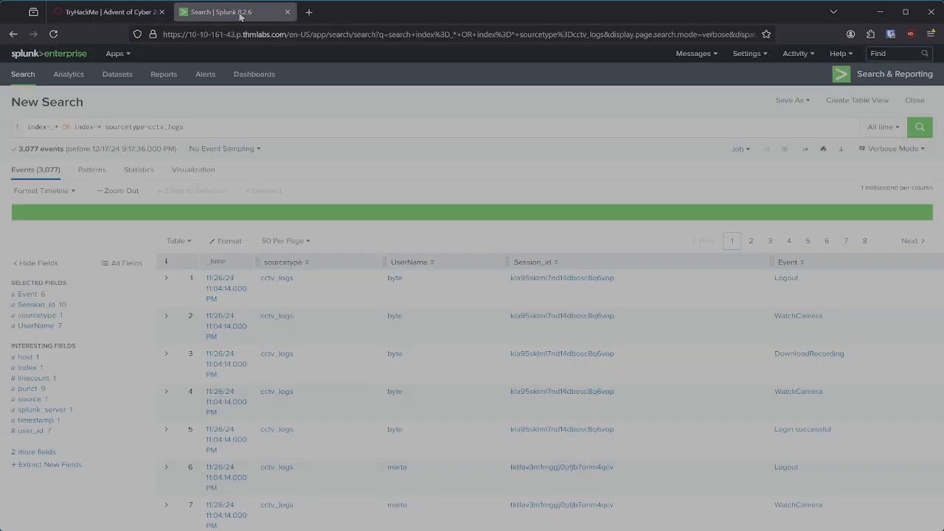
left_click(819, 436)
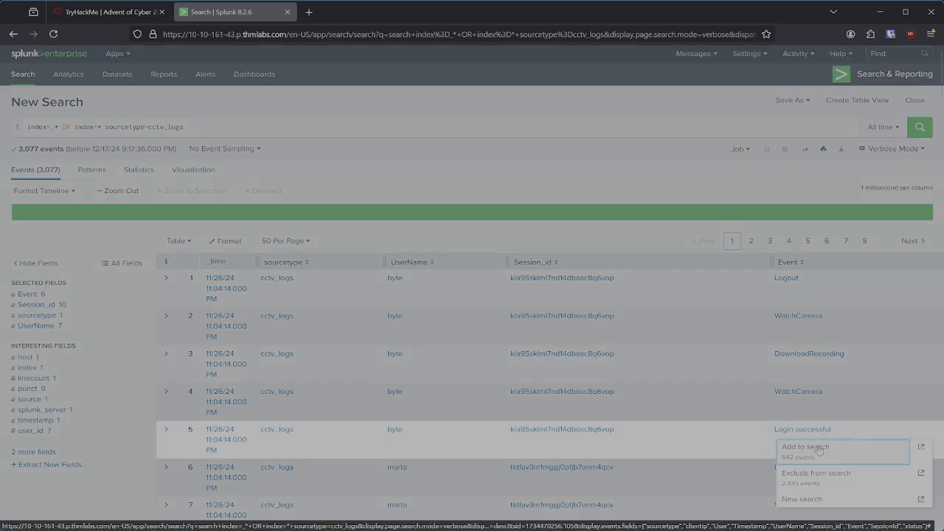
left_click(819, 453)
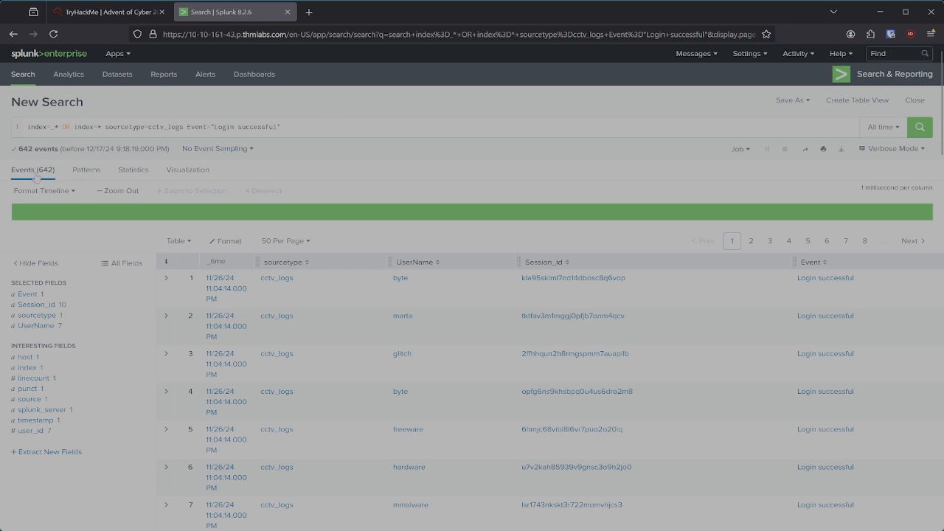
Step: Switch to TryHackMe and submit 642 as the answer to the successful login question
left_click(110, 12)
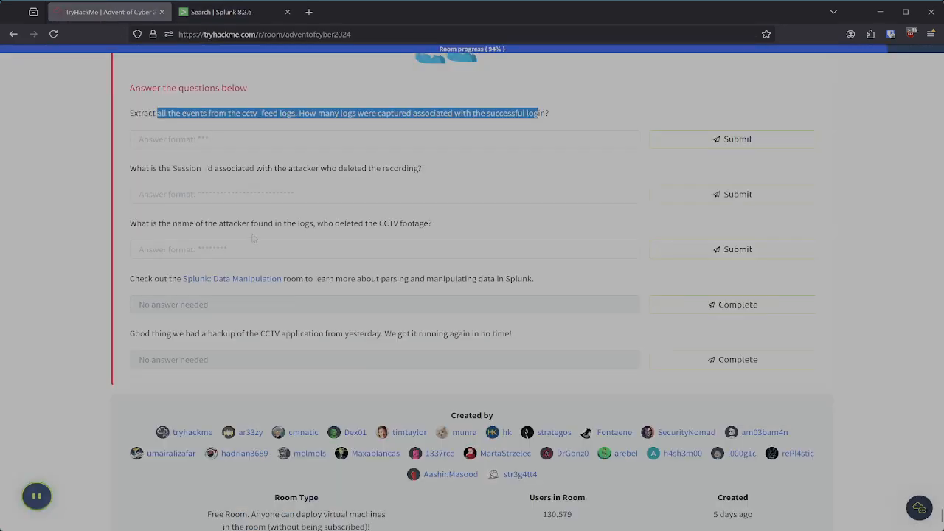
left_click(231, 140)
type("642")
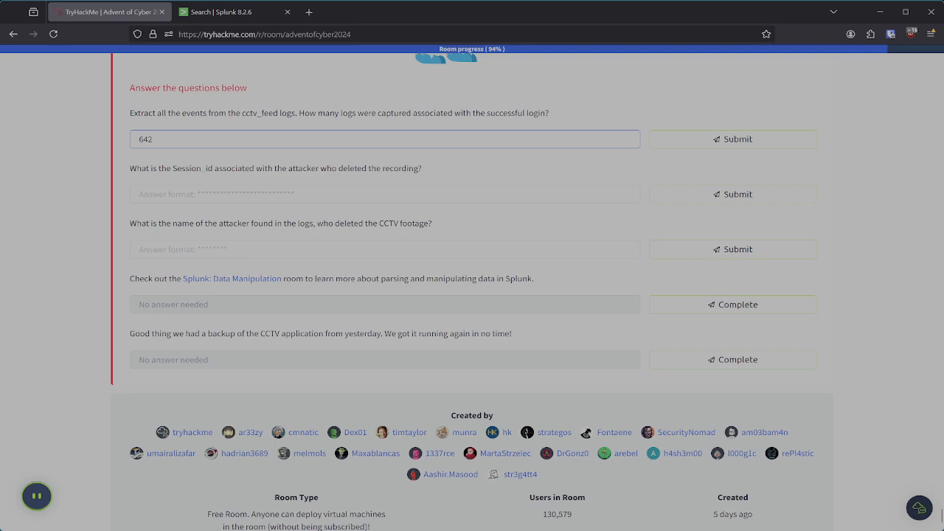
key("Return")
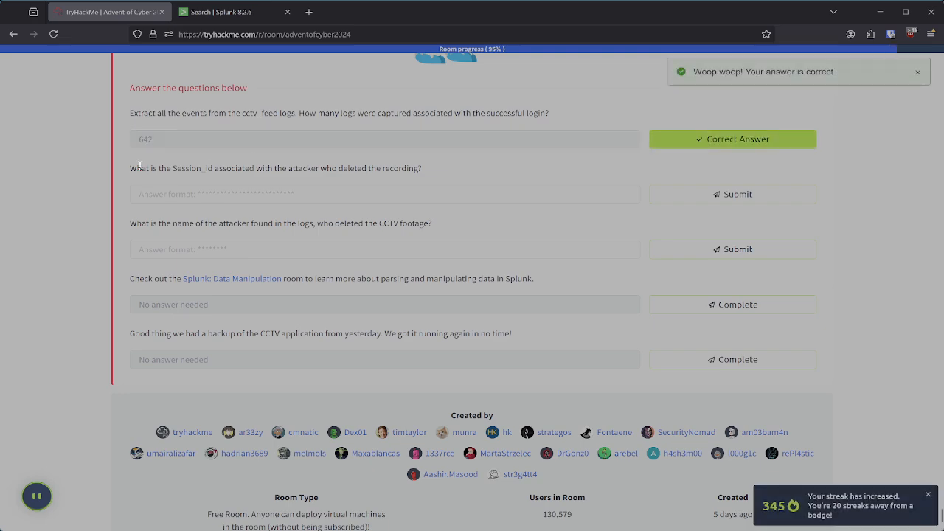
Step: Switch to Splunk, remove the Event="Login successful" filter from the query and rerun the search
mouse_move(163, 168)
left_mouse_down()
mouse_move(434, 175)
mouse_move(144, 171)
mouse_move(168, 152)
left_mouse_up()
left_click(221, 12)
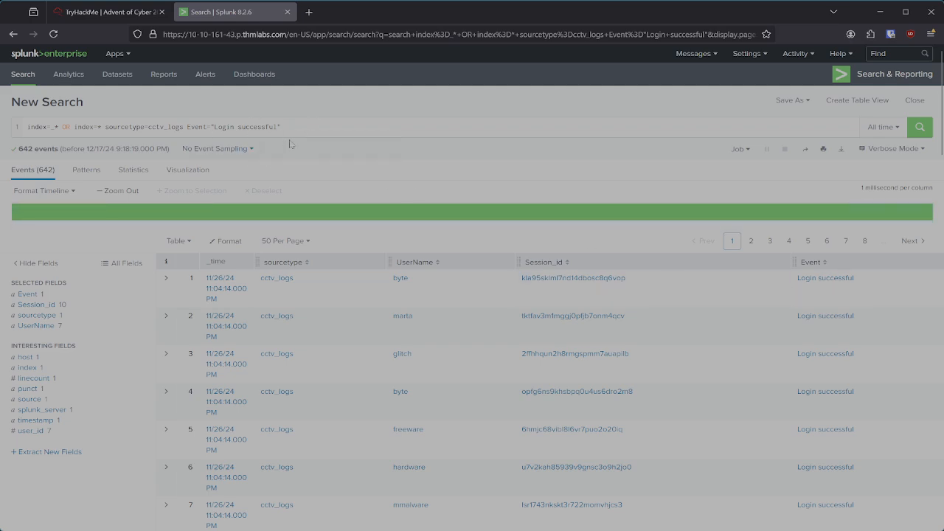
left_click_drag(280, 127, 187, 126)
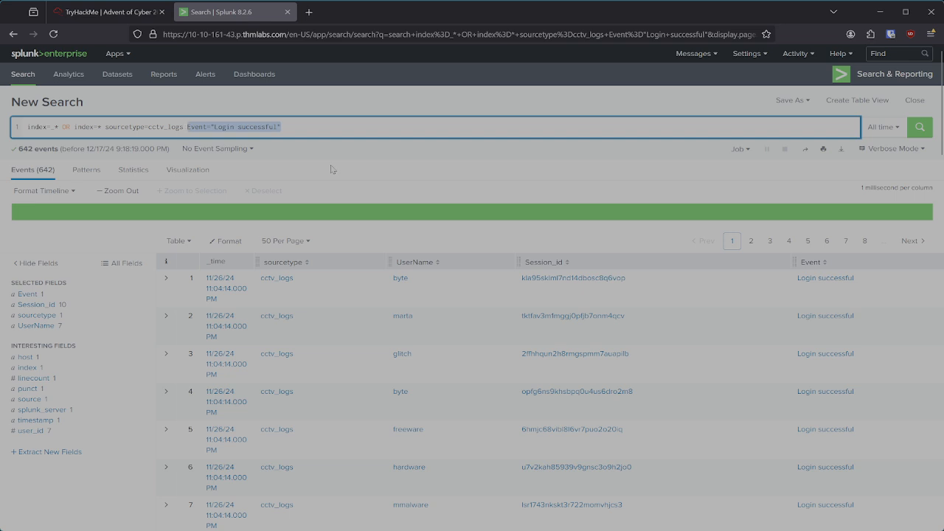
key("BackSpace")
key("Return")
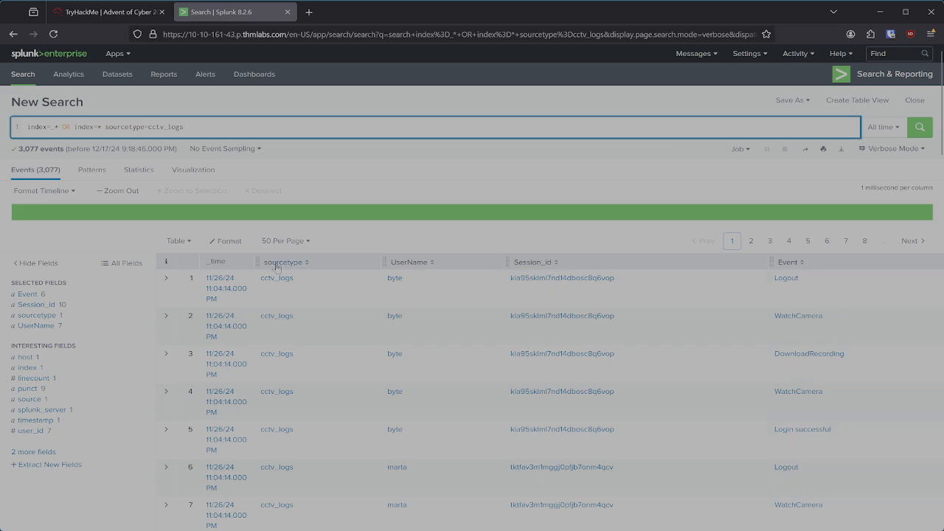
left_click(22, 294)
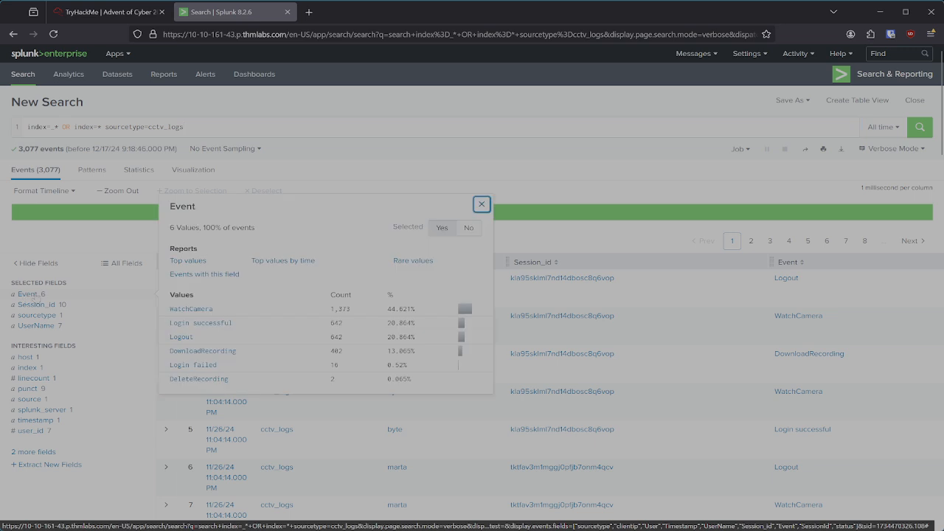
left_click(203, 351)
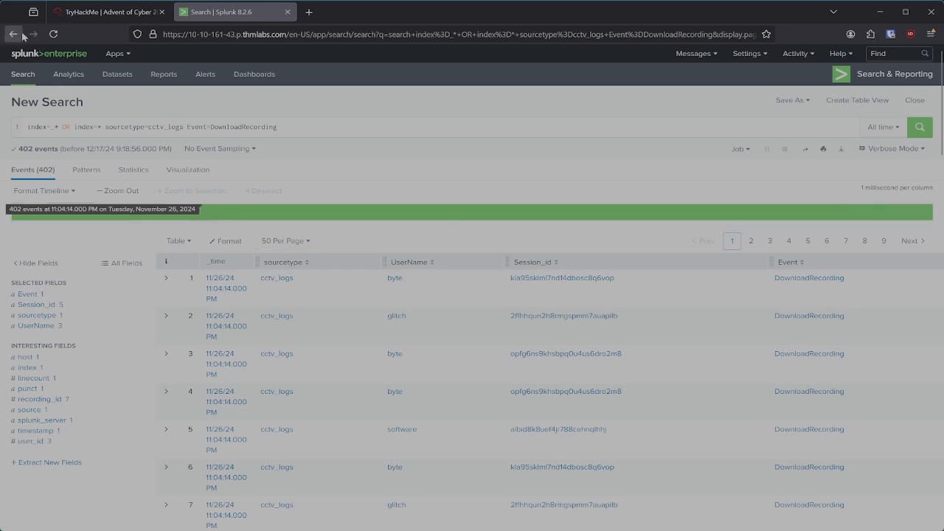
left_click_drag(187, 126, 353, 144)
key("BackSpace")
key("Return")
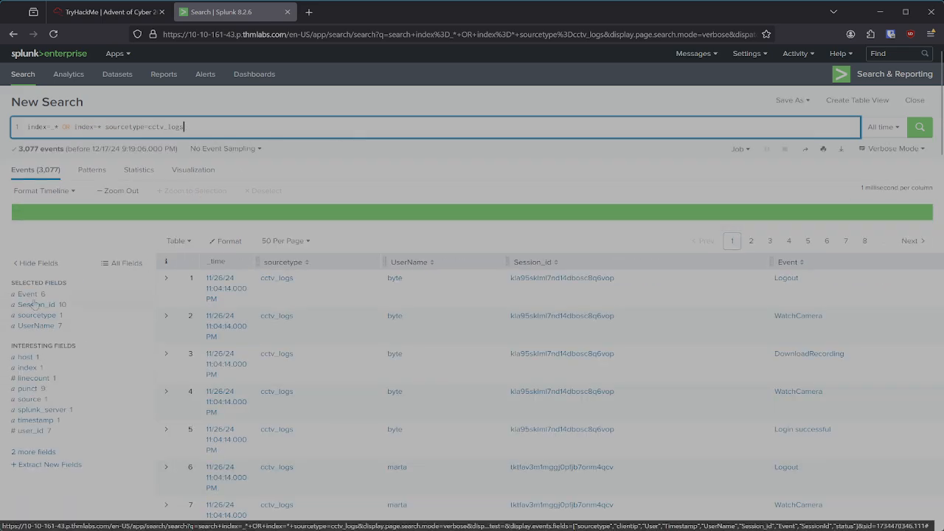
Step: Filter the cctv_logs search by the Event value DeleteRecording and copy the first event's Session_id
left_click(31, 294)
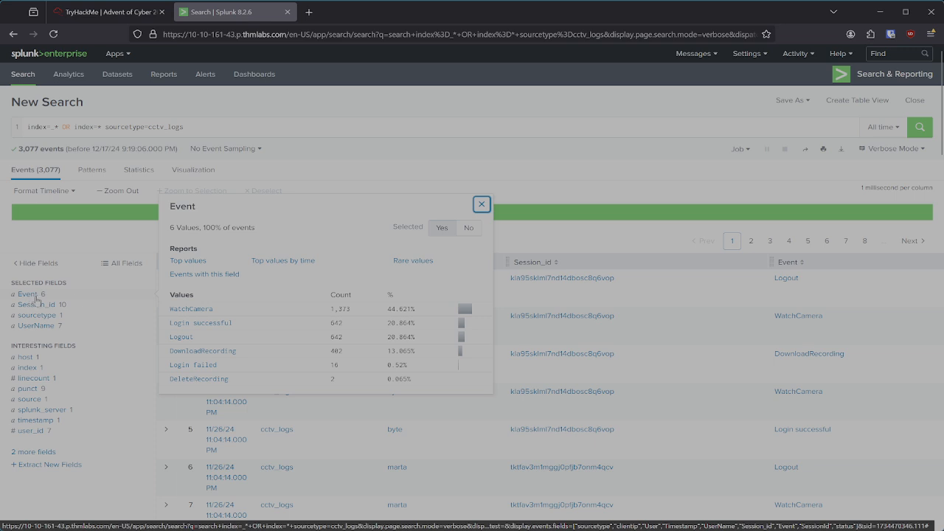
left_click(197, 379)
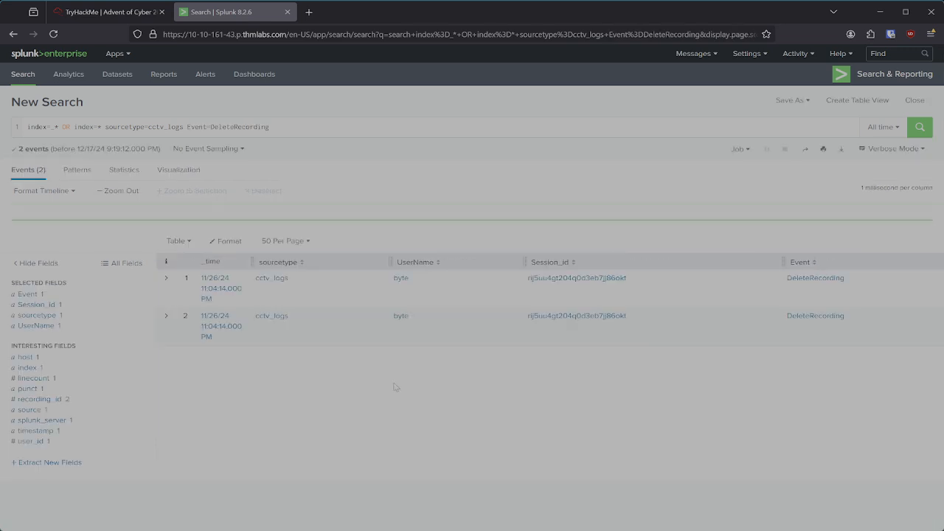
left_click_drag(631, 281, 528, 285)
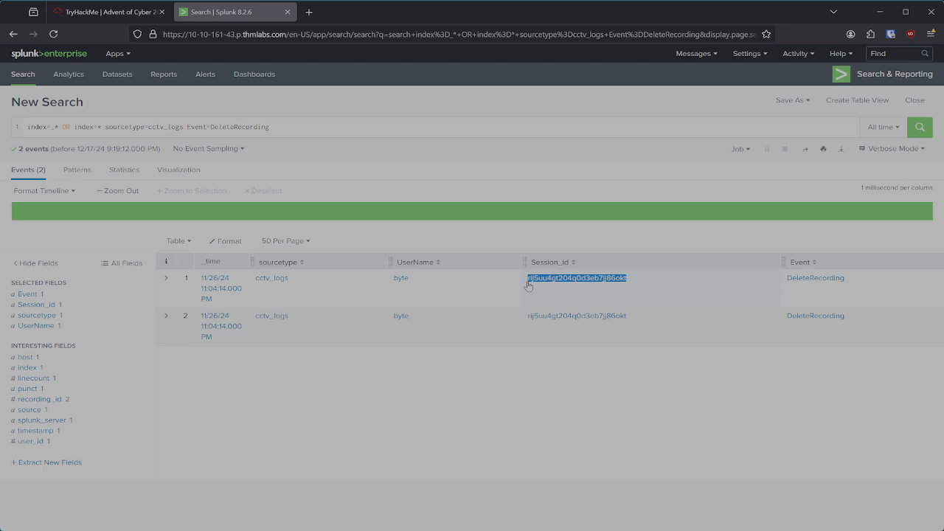
left_click(528, 285)
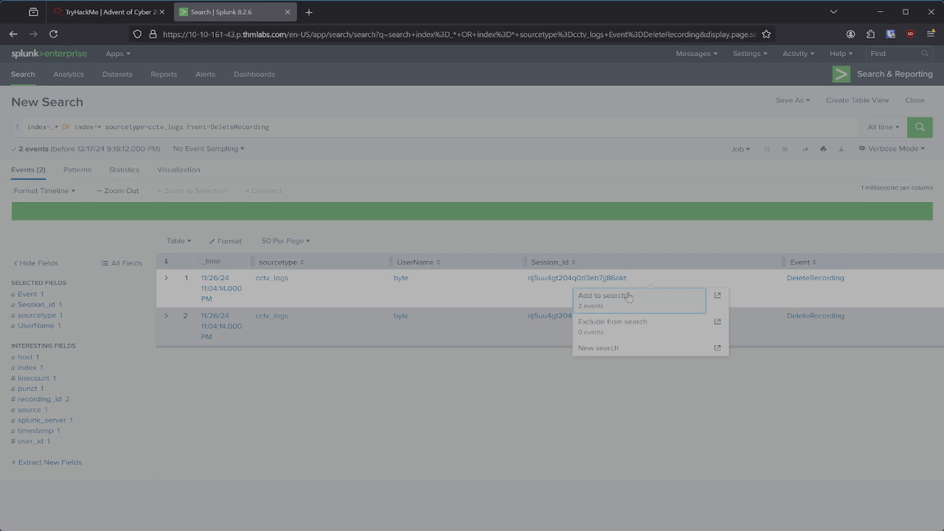
Step: Switch to TryHackMe and submit the copied Session_id as the answer about the attacker who deleted the recording
left_click(81, 18)
left_click(273, 194)
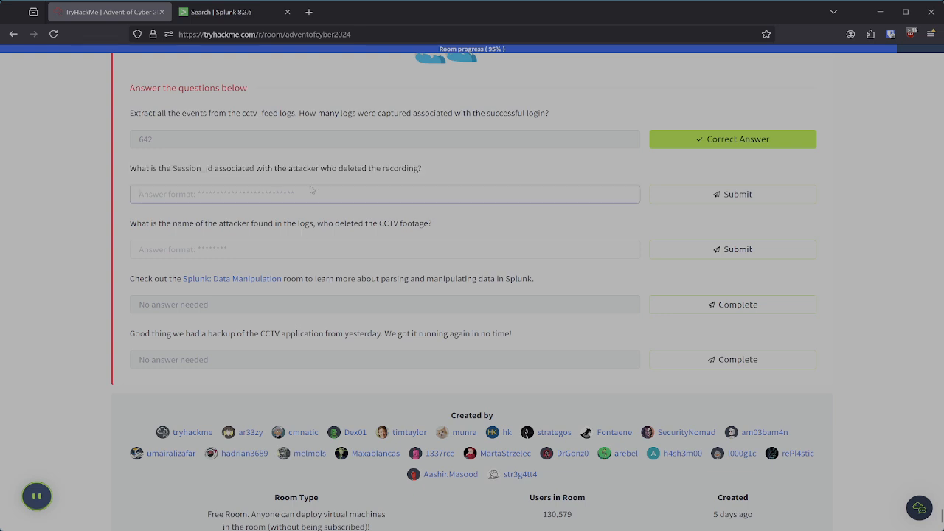
type("rlj5uu4gt204q0d3eb7jj86okt")
key("Return")
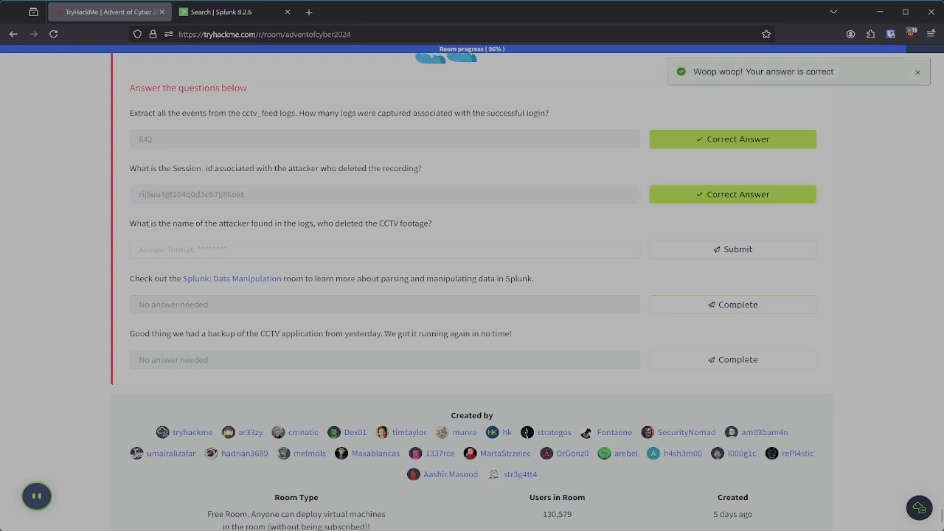
Step: Read the question about the attacker's name and return to the DeleteRecording events in Splunk
left_click_drag(148, 223, 426, 226)
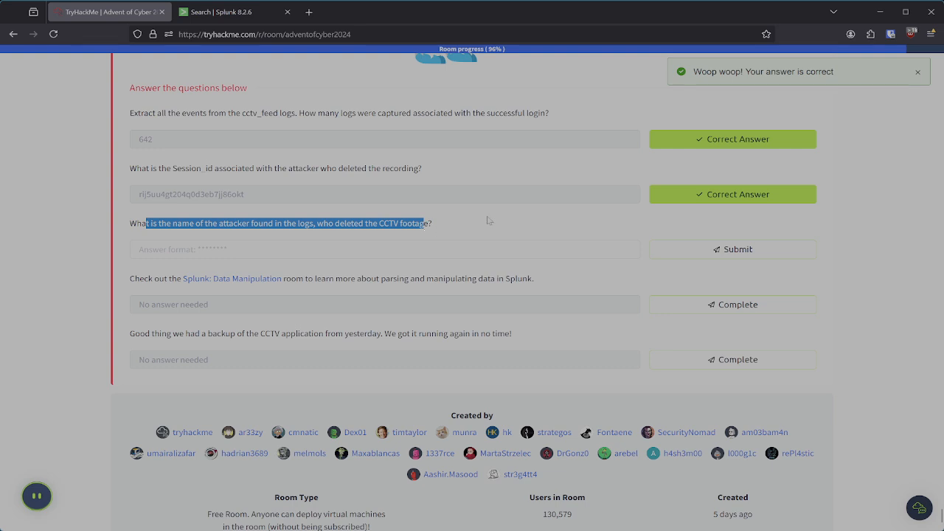
left_click(221, 12)
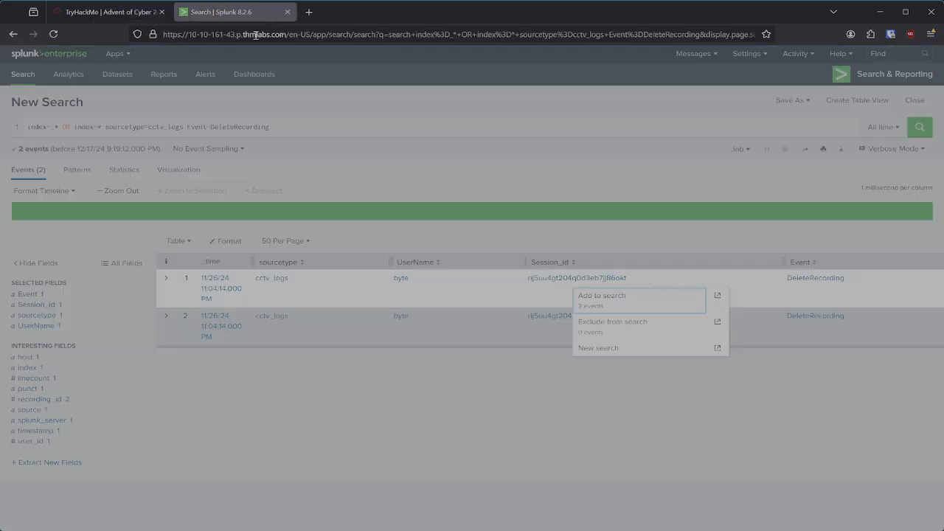
left_click(520, 393)
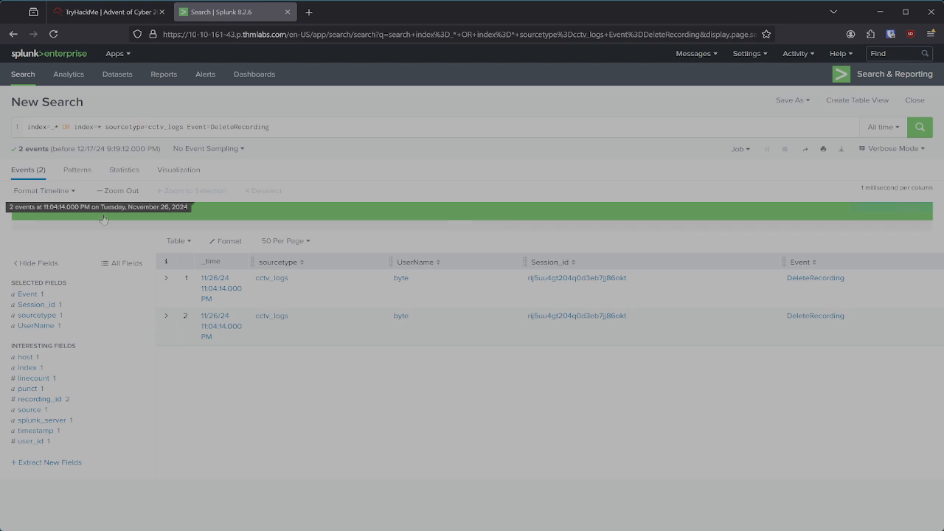
Step: Try searching the sourcetype web_log and remove the Event=DeleteRecording filter from the query
double_click(144, 126)
double_click(159, 127)
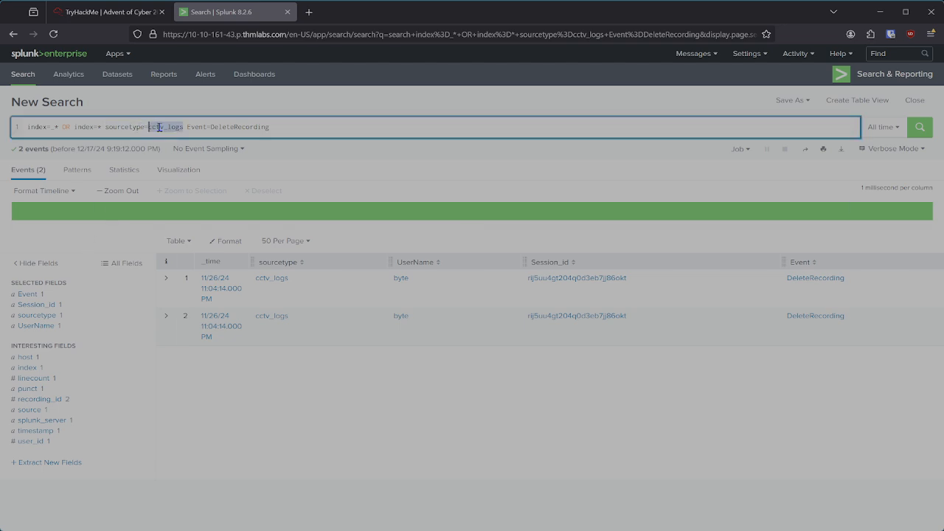
type("web_log")
key("Return")
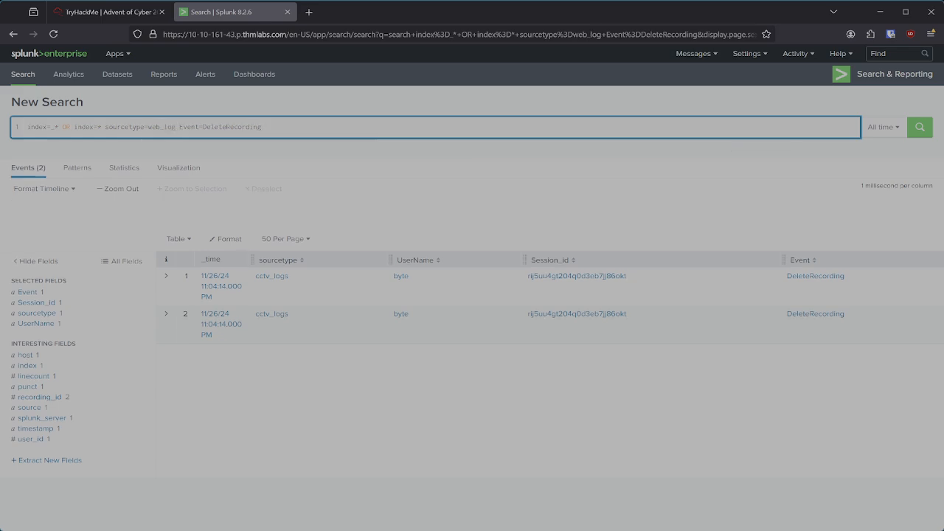
left_click_drag(177, 126, 363, 129)
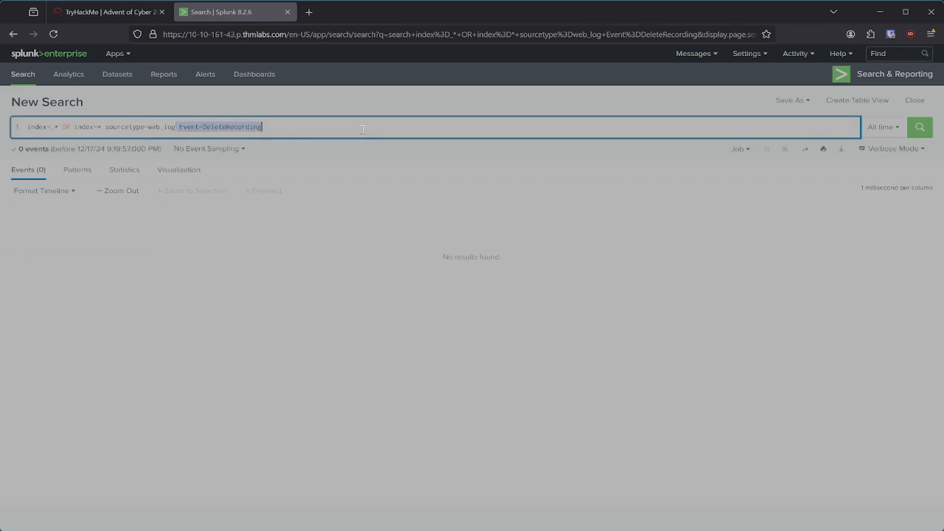
key("BackSpace")
key("Return")
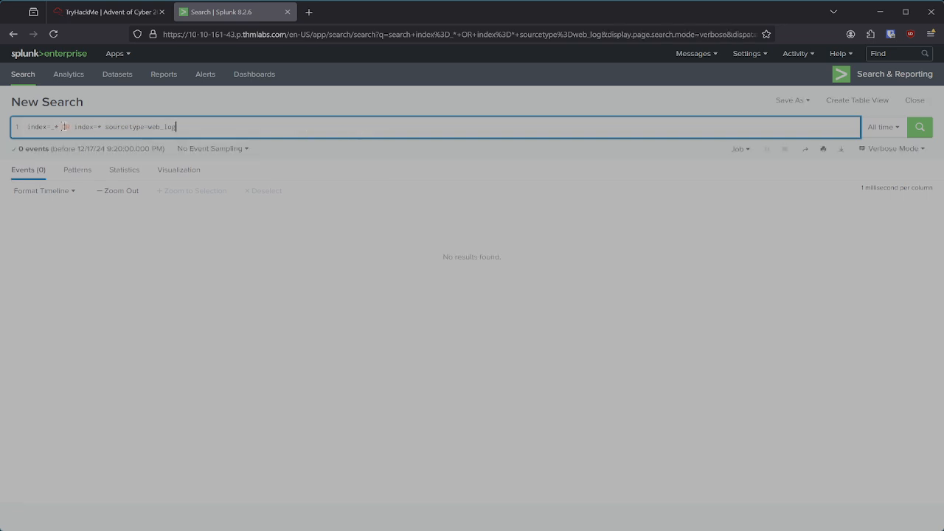
Step: Reduce the query to index=_*, rerun it and examine the values of the sourcetype field
left_click_drag(61, 127, 299, 126)
key("BackSpace")
key("Return")
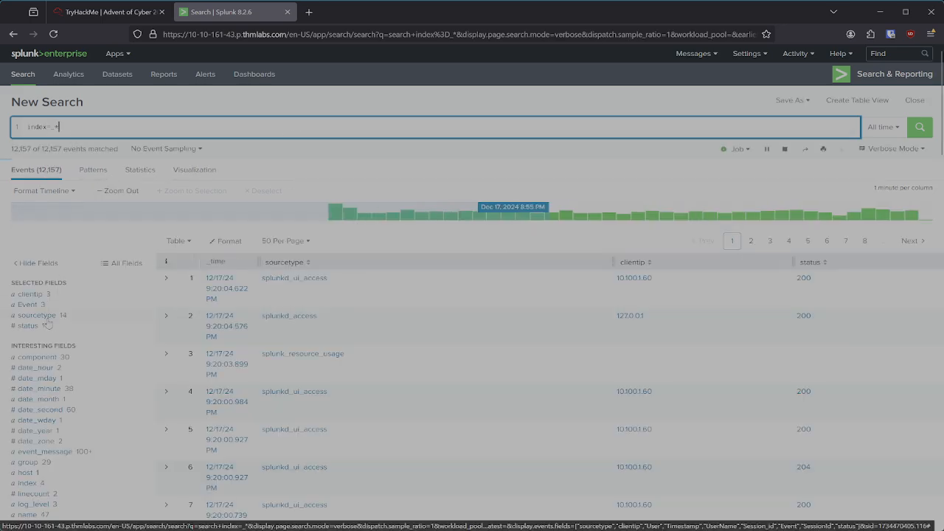
left_click(50, 317)
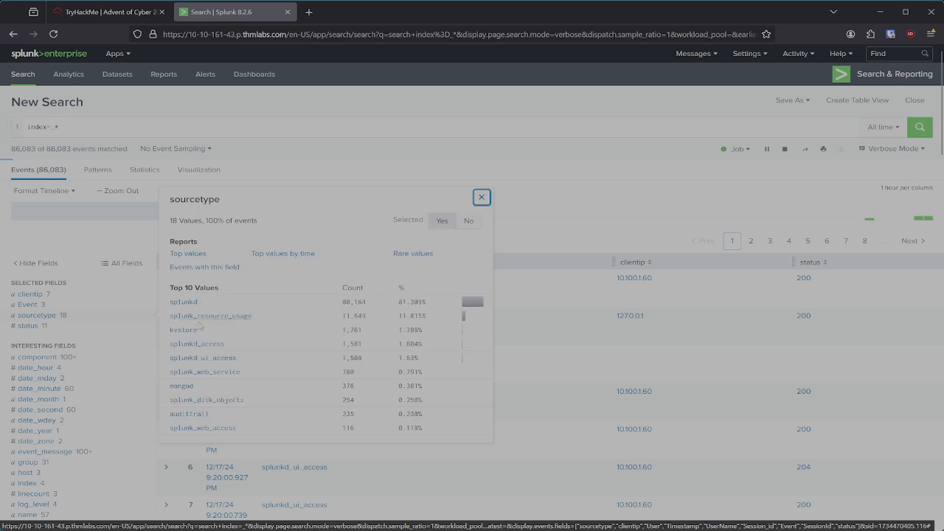
scroll(215, 400, "down", 1)
scroll(215, 401, "down", 2)
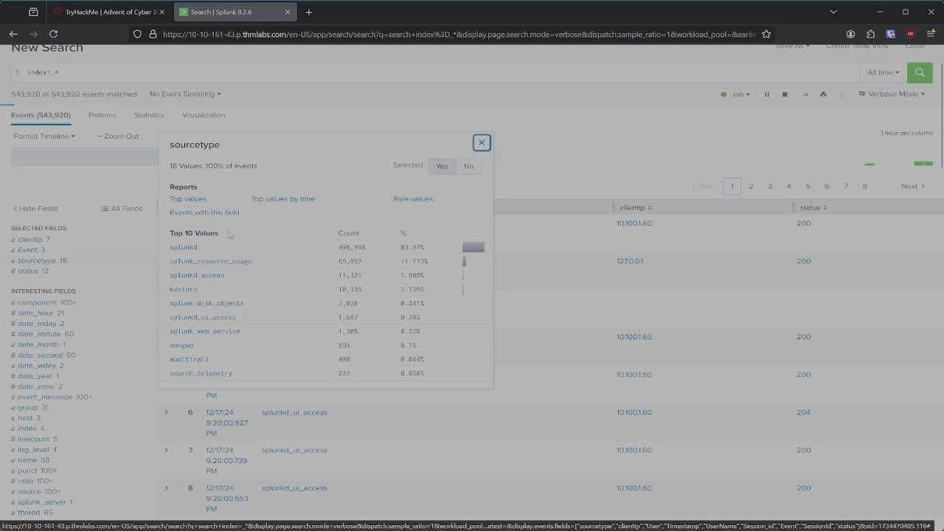
left_click(480, 145)
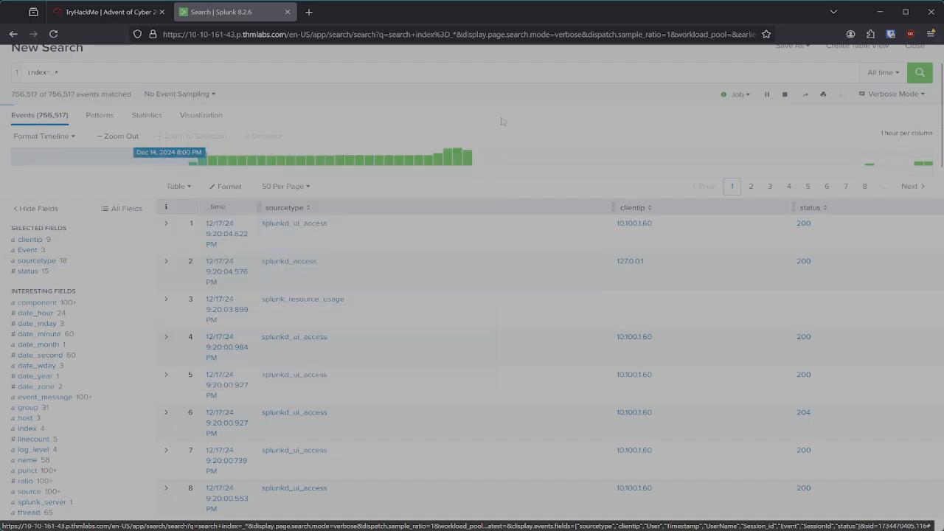
scroll(66, 118, "up", 2)
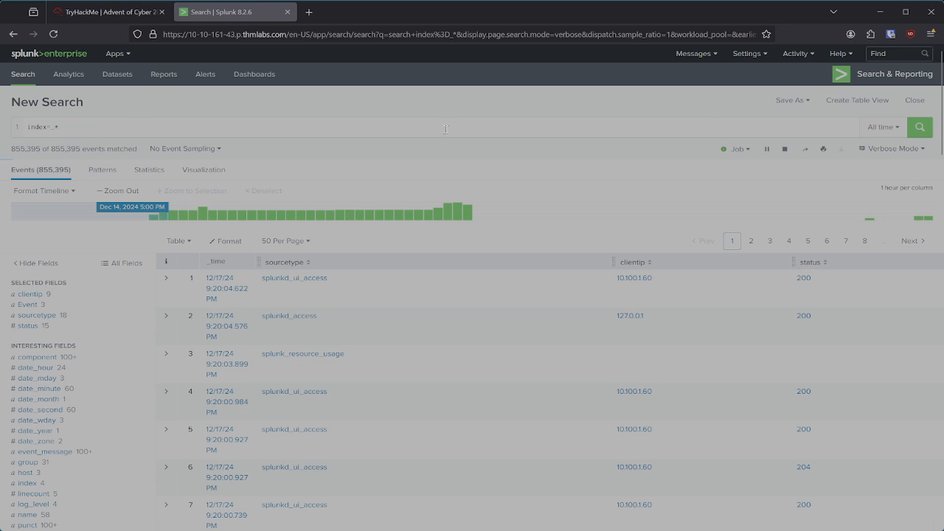
Step: Change the query to index=* and filter the events by the sourcetype value web_logs
left_click(56, 127)
key("BackSpace")
key("Return")
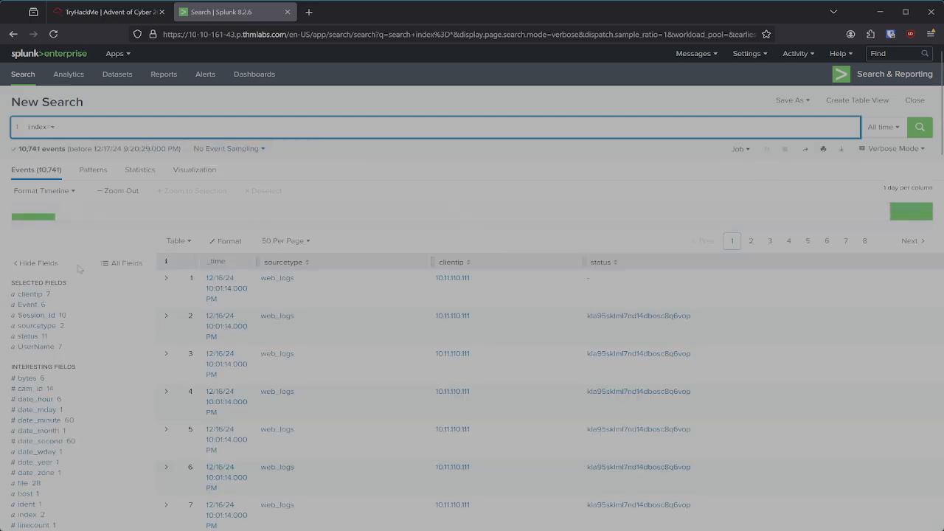
left_click(37, 325)
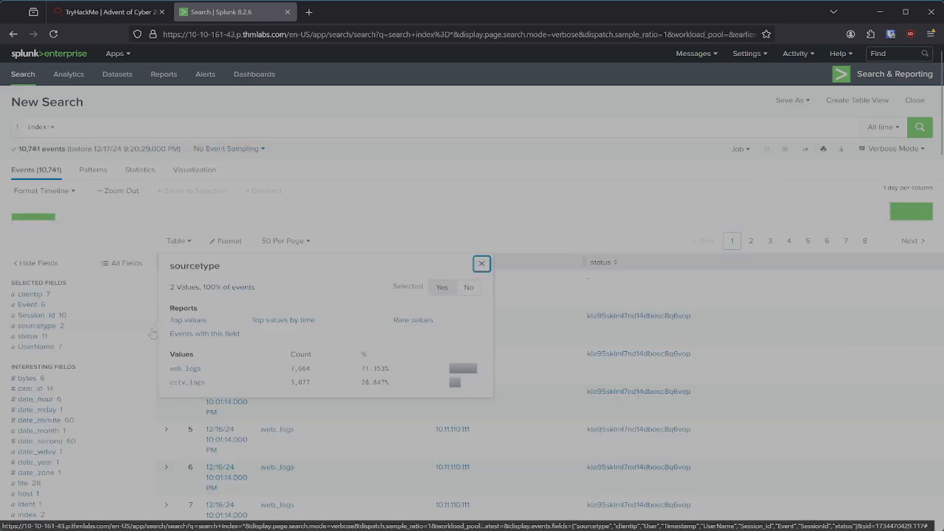
left_click(185, 368)
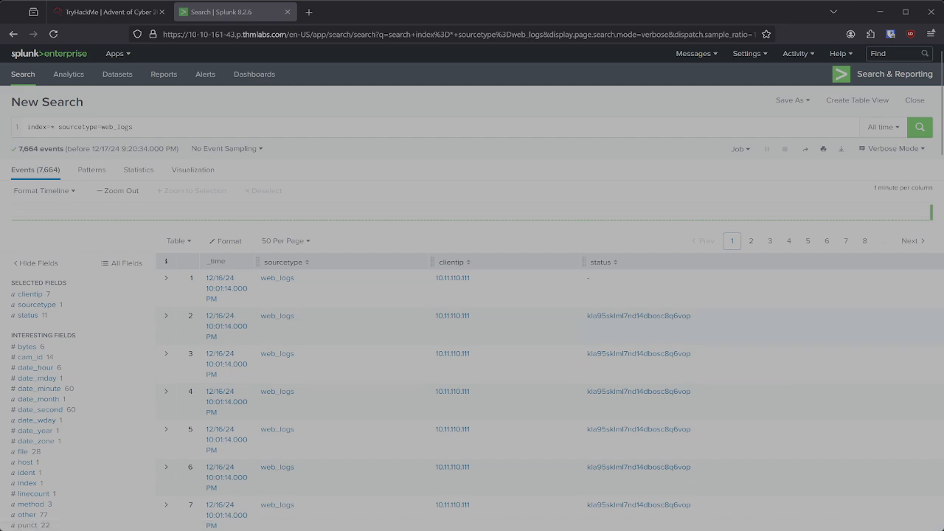
Step: Add the second event's status value to the web_logs search, and select the attacker's Session_id in the TryHackMe answer for reuse
left_click(647, 318)
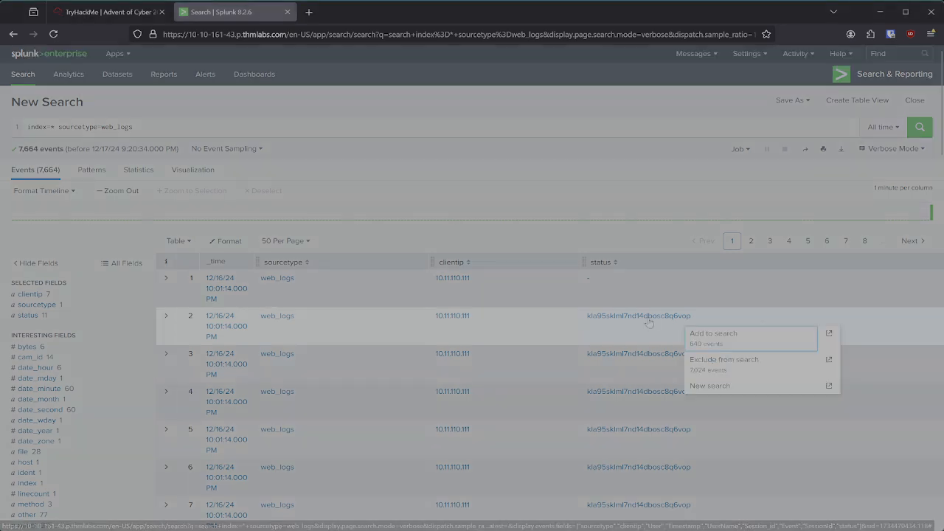
left_click(696, 332)
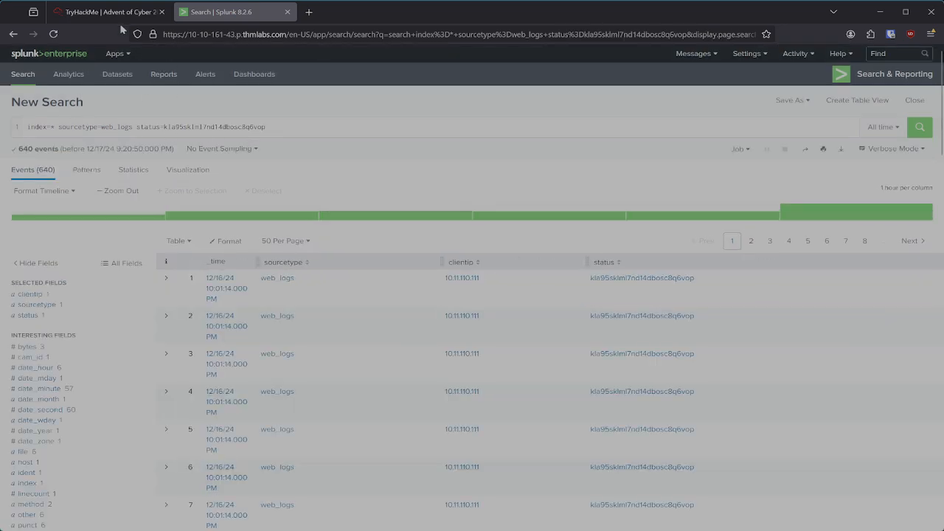
key("ctrl+shift+Tab")
left_click_drag(257, 196, 135, 194)
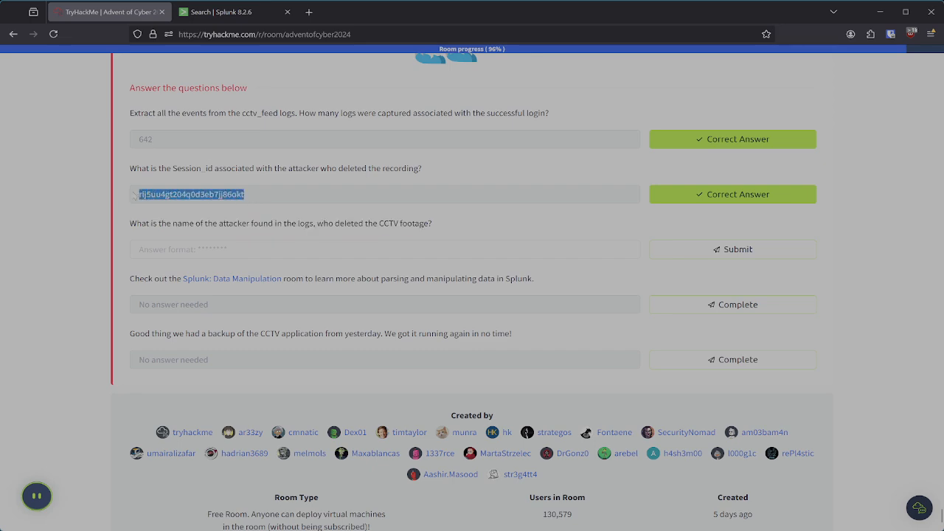
Step: Rerun the web_logs search in Splunk with the attacker's Session_id as the status value and review the matching events
key("ctrl+Tab")
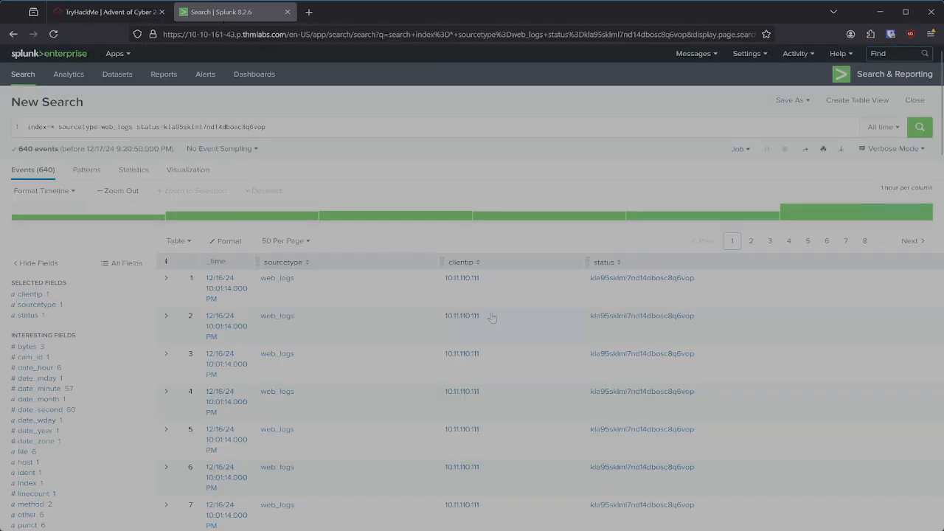
triple_click(233, 127)
left_click(267, 146)
double_click(227, 128)
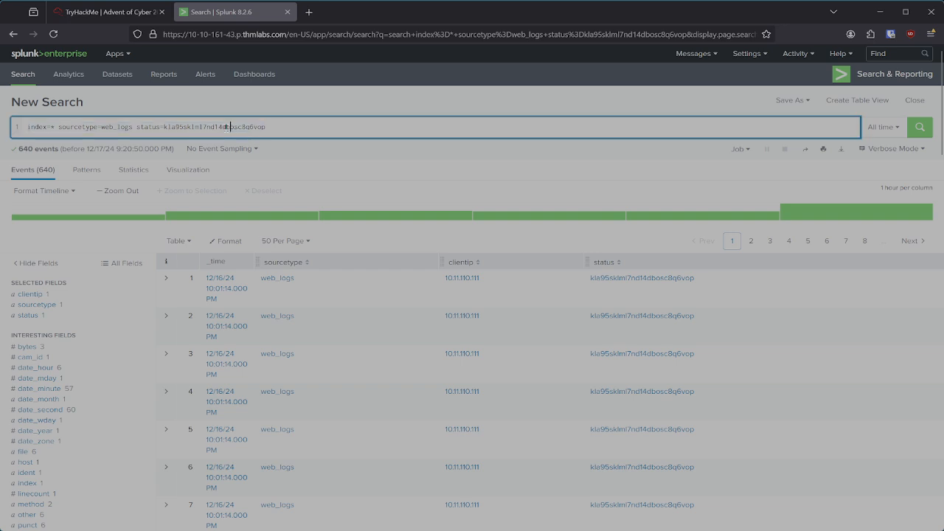
type("rij5uu4gt204q0d3eb7jj86okt")
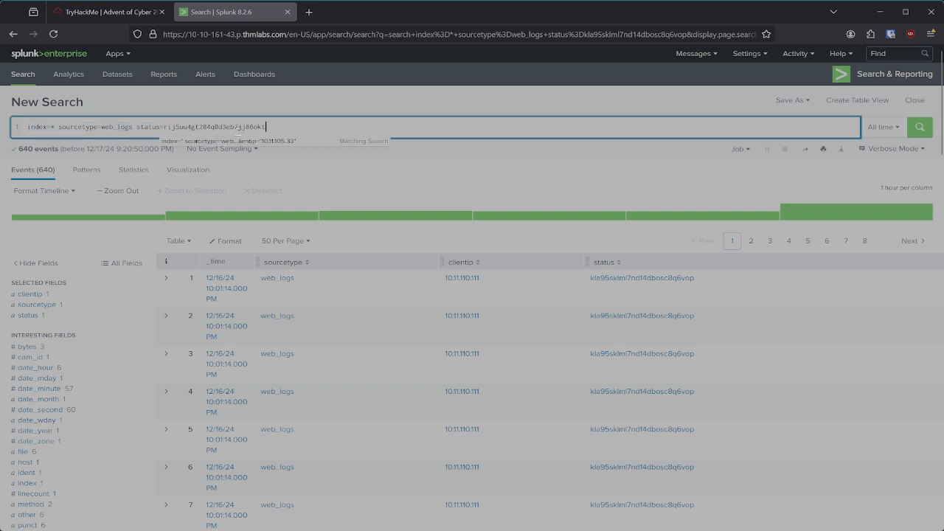
key("Return")
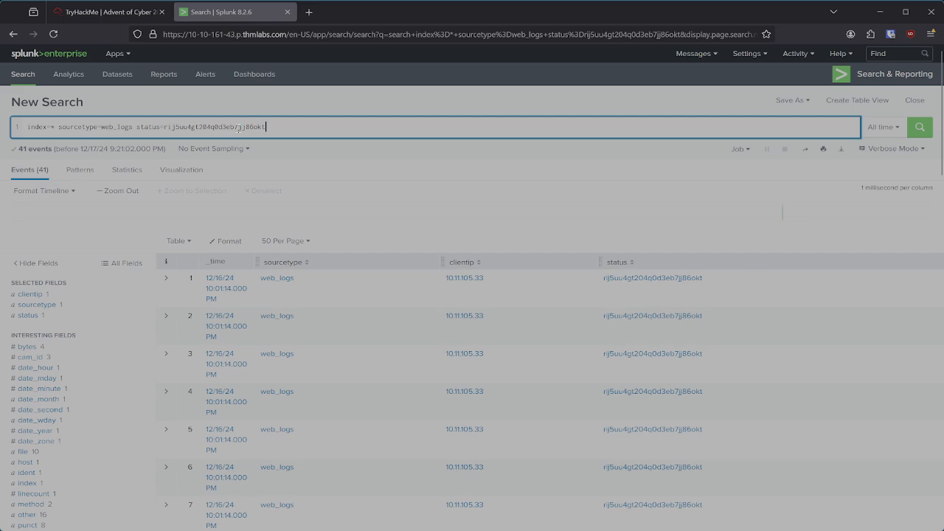
scroll(615, 346, "down", 1)
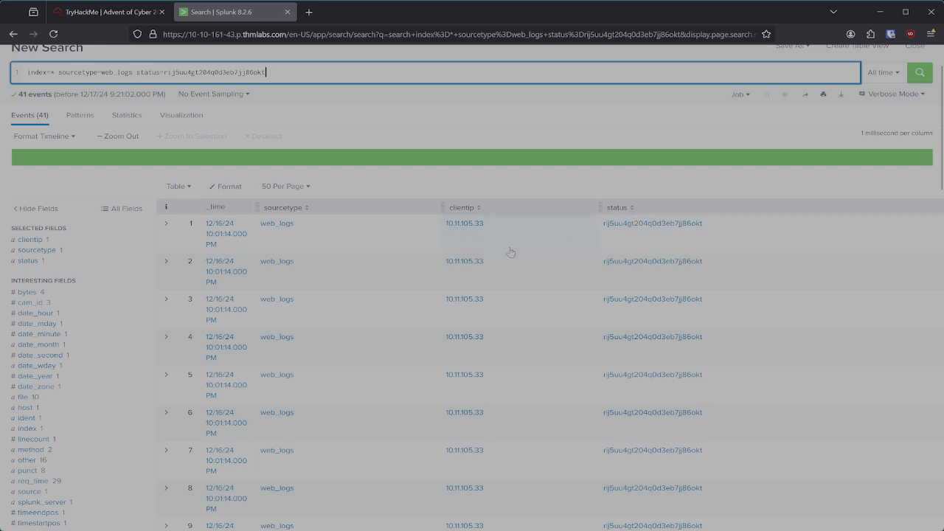
scroll(522, 381, "down", 5)
scroll(522, 381, "down", 12)
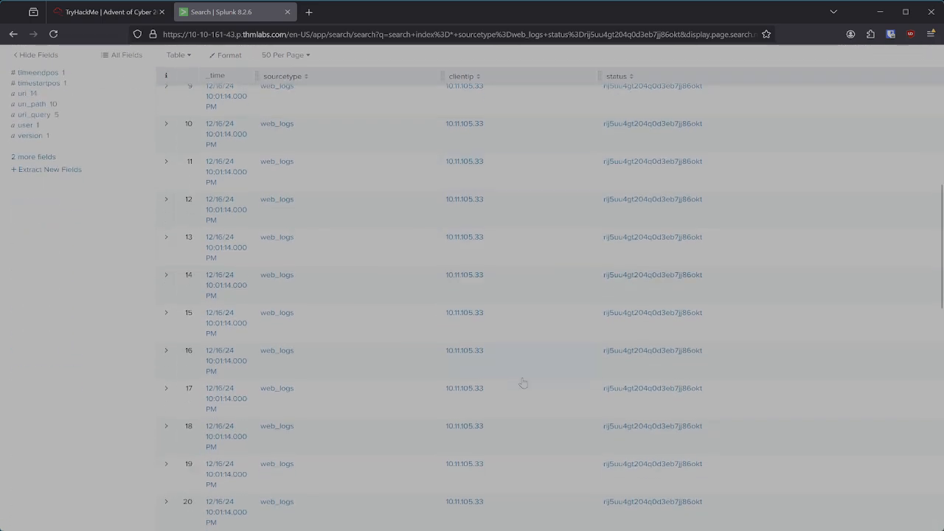
scroll(564, 386, "up", 15)
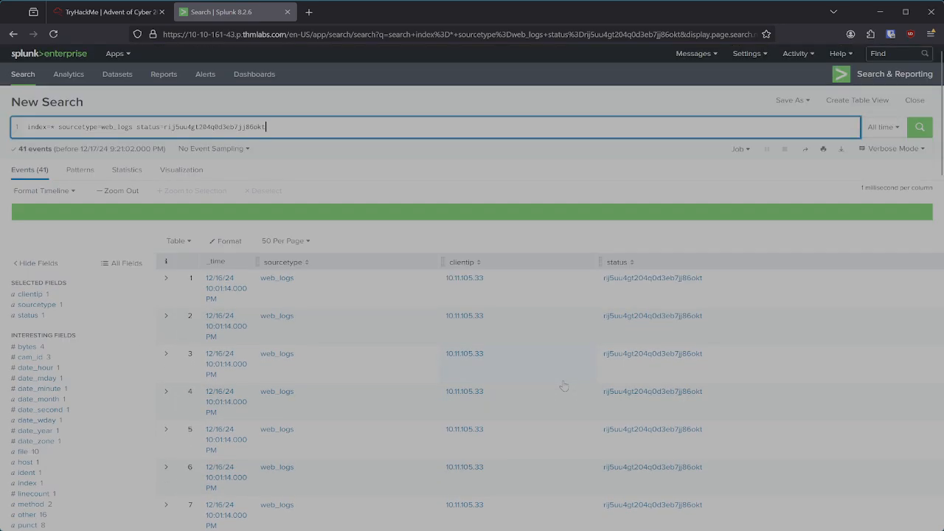
Step: Filter the web_logs search by clientip 10.11.105.33 and remove the status condition from the query
left_click(472, 282)
left_click(500, 300)
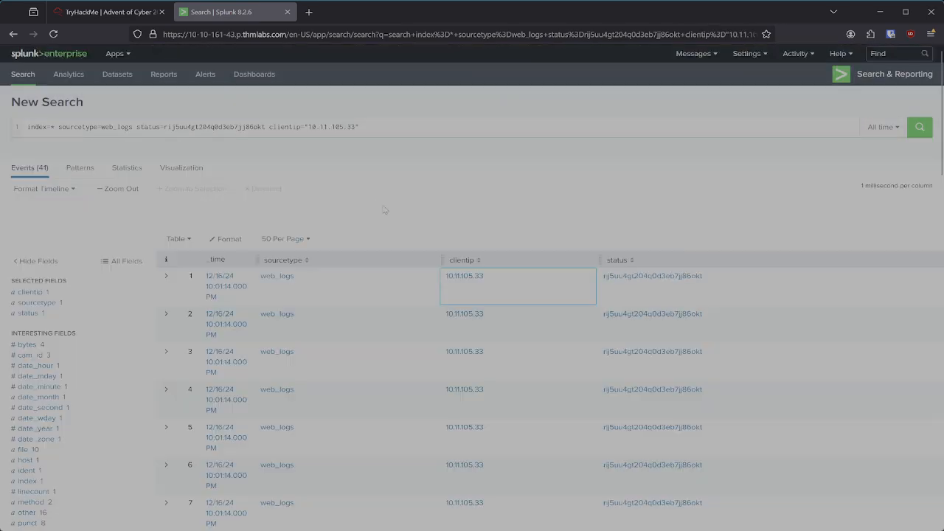
left_click_drag(264, 127, 137, 127)
key("BackSpace")
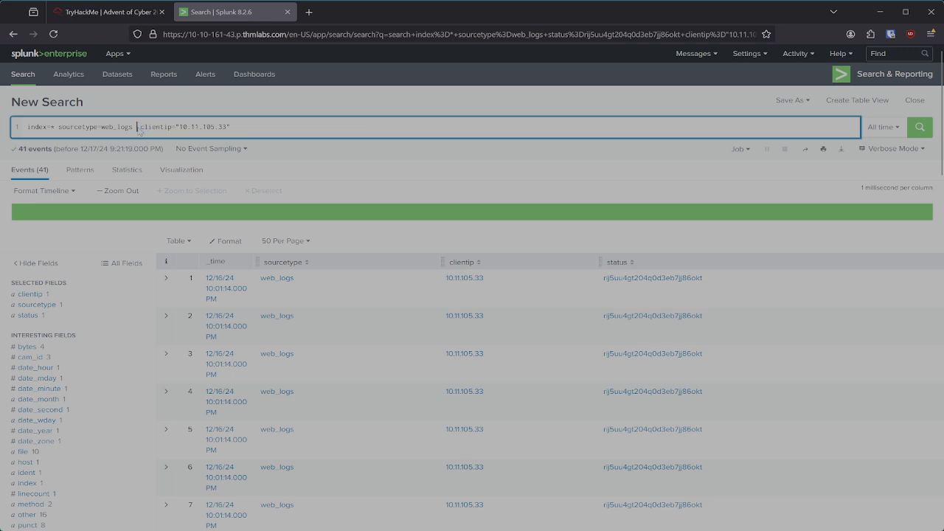
key("Return")
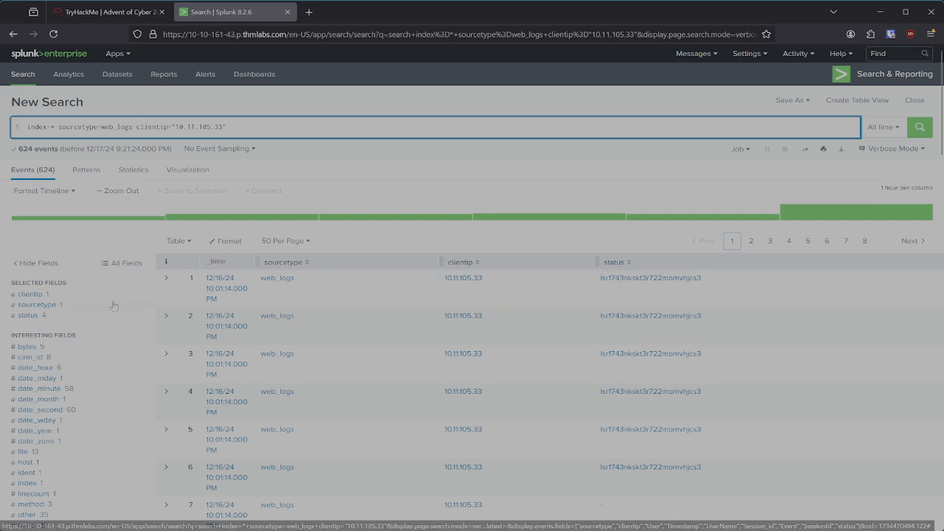
Step: Show the status field's values for this client IP and copy the most frequent session ID
left_click(22, 316)
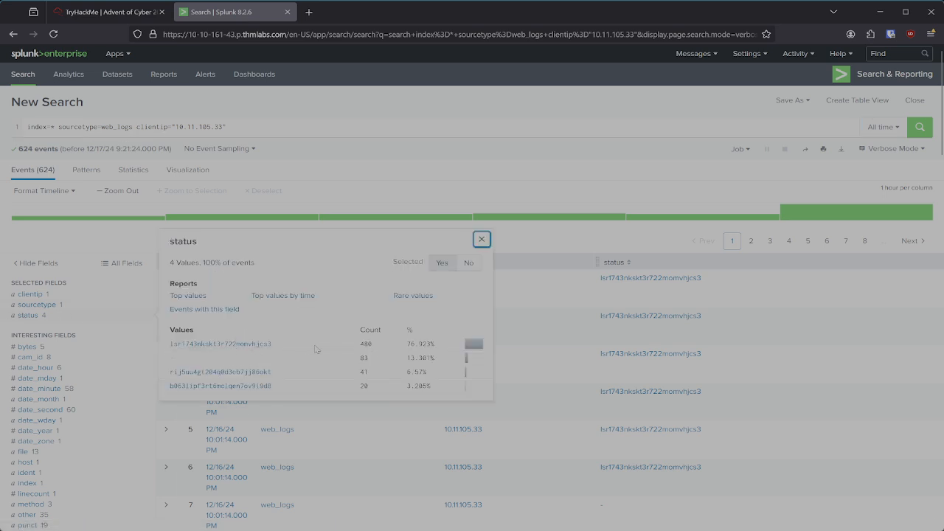
left_click_drag(277, 353, 170, 352)
key("ctrl+c")
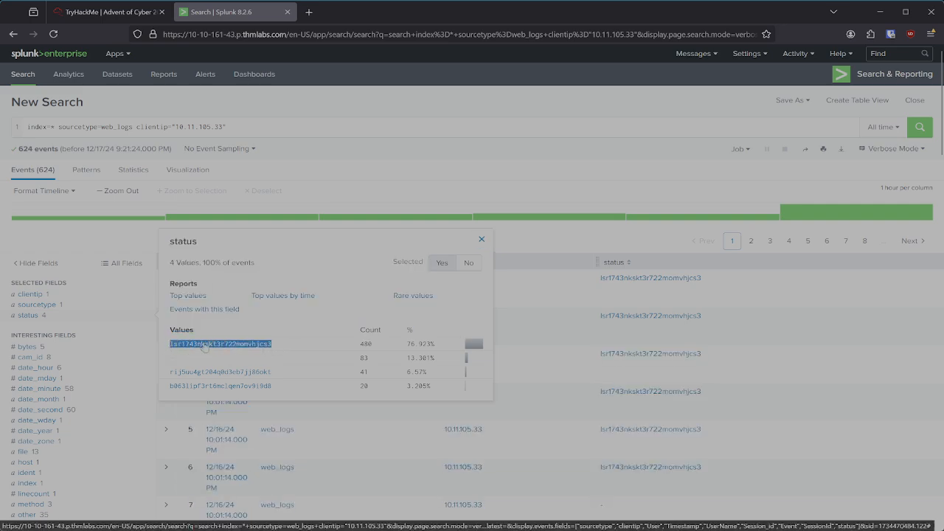
right_click(206, 345)
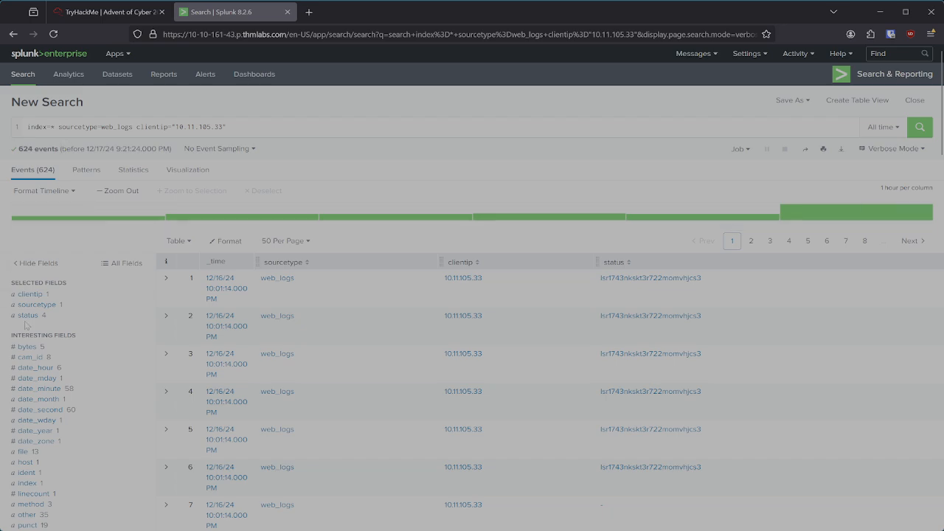
Step: Reset the query to index=* and filter the events by the sourcetype value cctv_logs
left_click_drag(58, 126, 276, 127)
key("BackSpace")
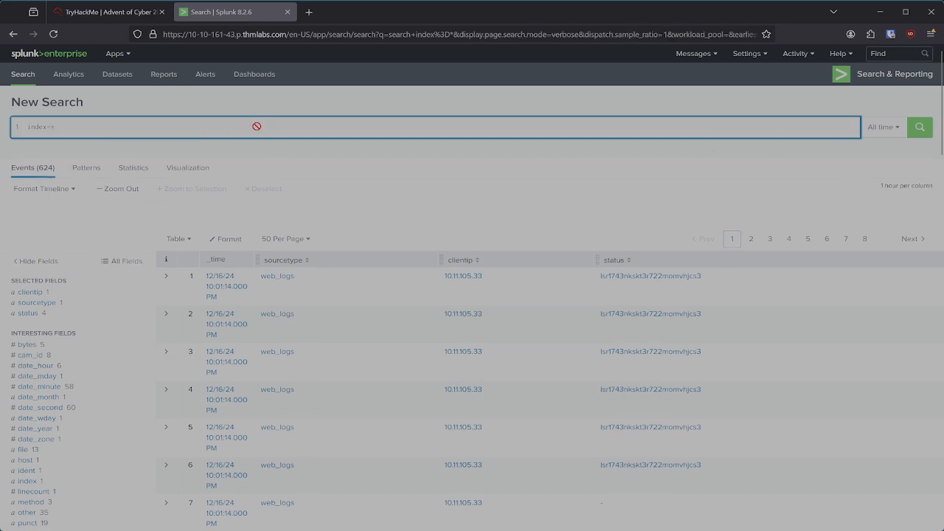
key("Return")
left_click(43, 326)
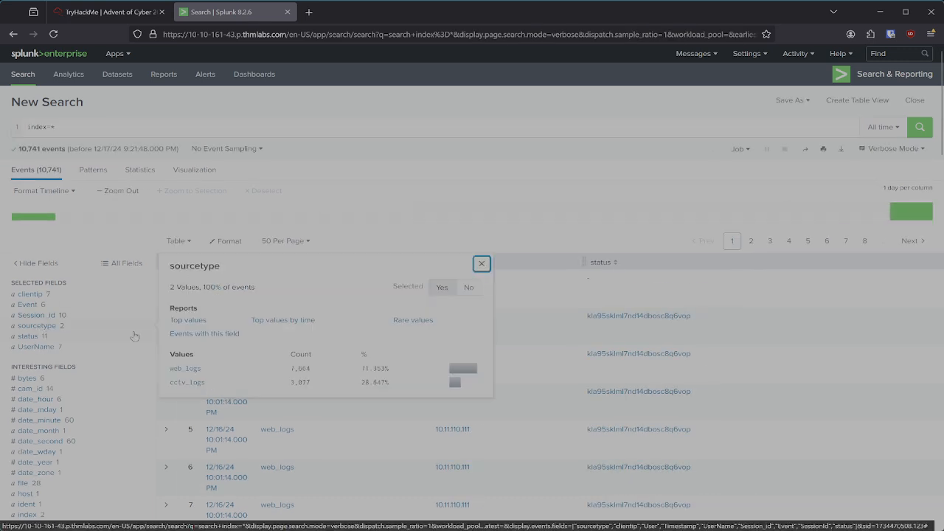
left_click(187, 382)
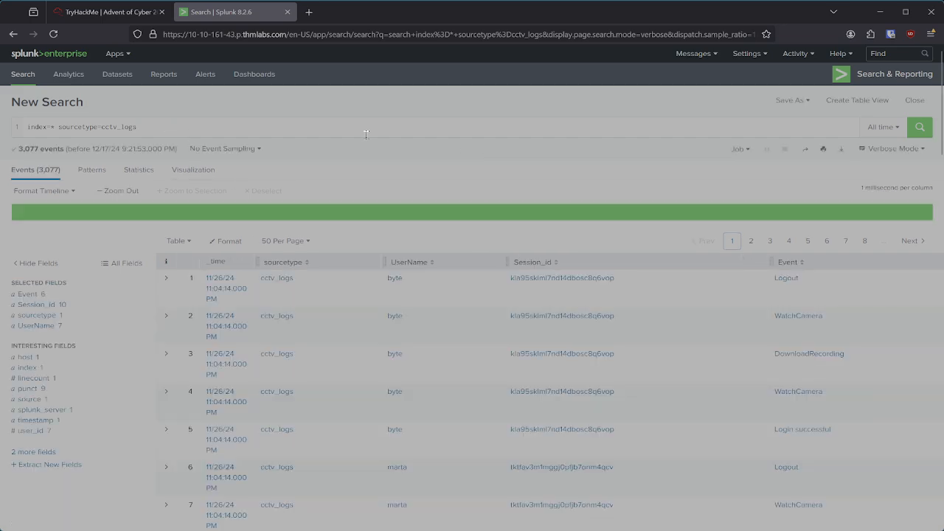
Step: Filter the cctv_logs events by Session_id, using the session ID copied from the web_logs status values
left_click(547, 282)
left_click(566, 295)
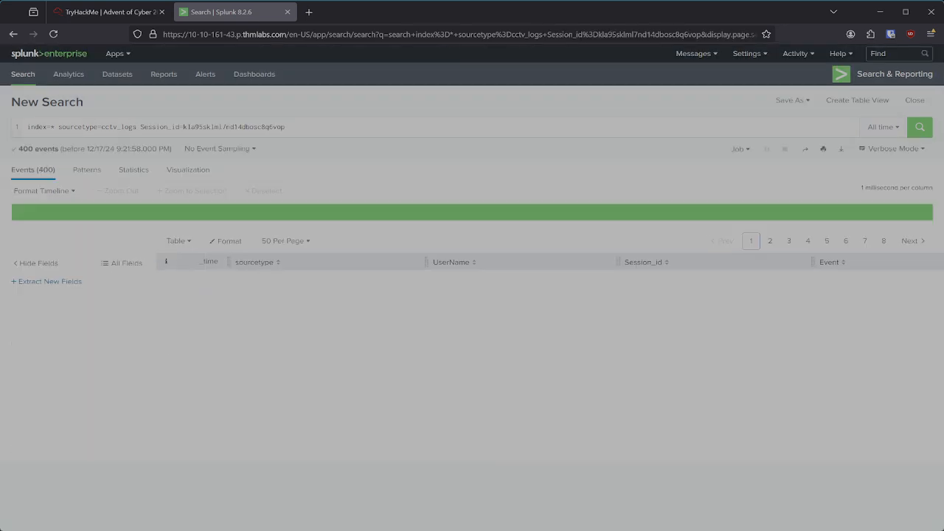
double_click(225, 127)
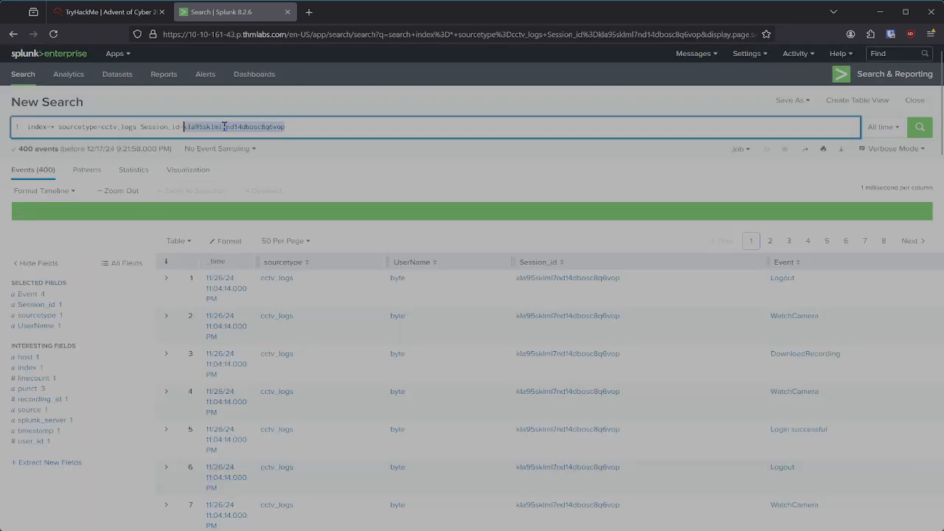
key("ctrl+v")
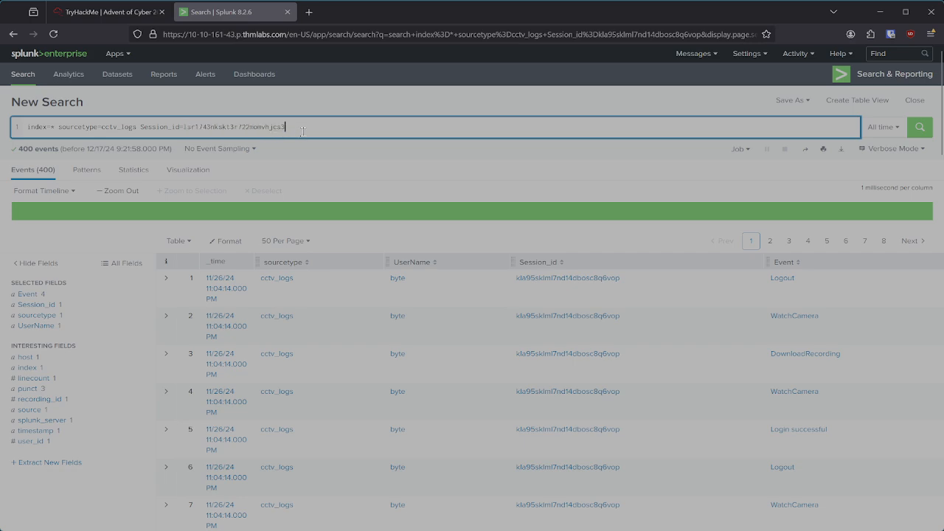
key("Return")
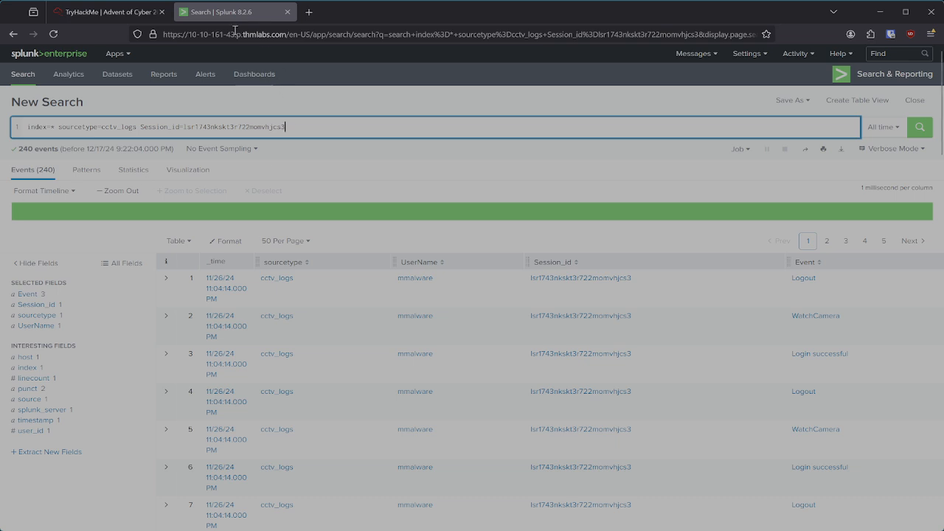
Step: Copy the UserName value from the filtered cctv_logs events and submit it in TryHackMe as the name of the attacker who deleted the CCTV footage
left_click(90, 18)
key("Tab")
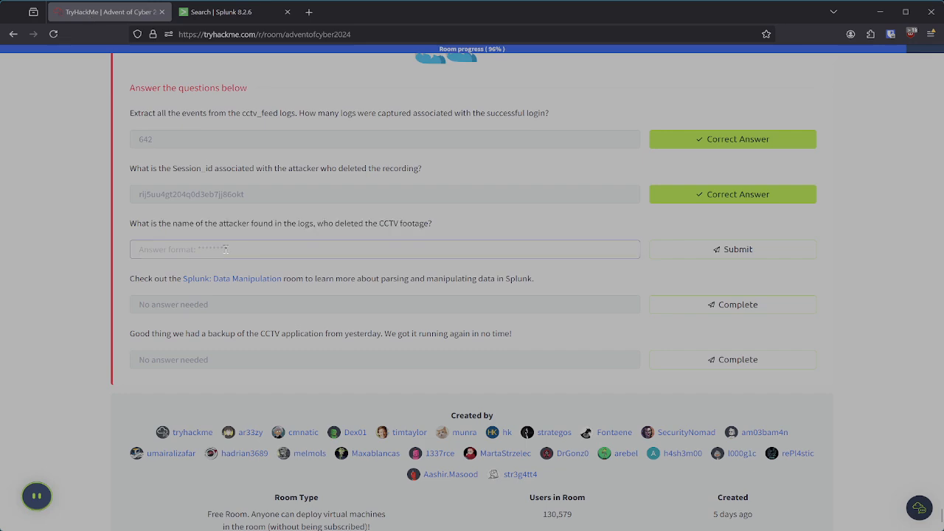
left_click(221, 12)
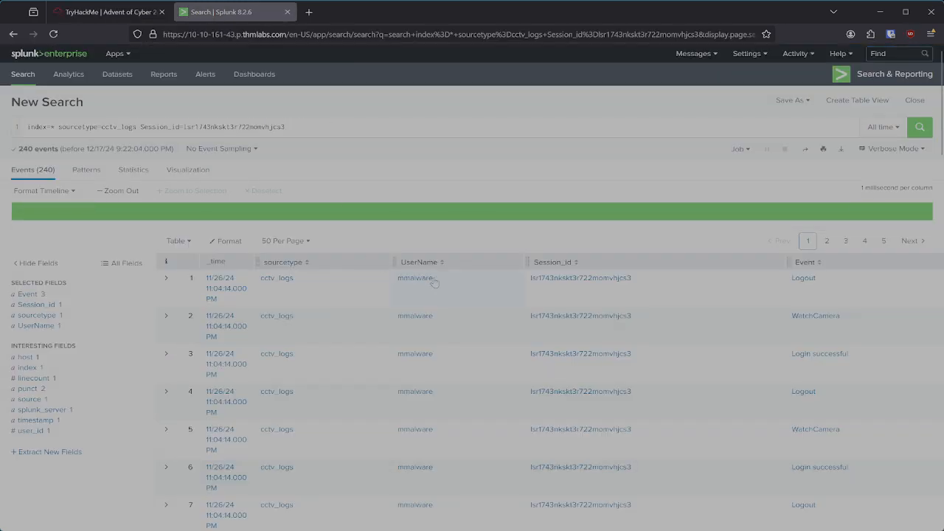
left_click_drag(437, 281, 400, 280)
key("ctrl+c")
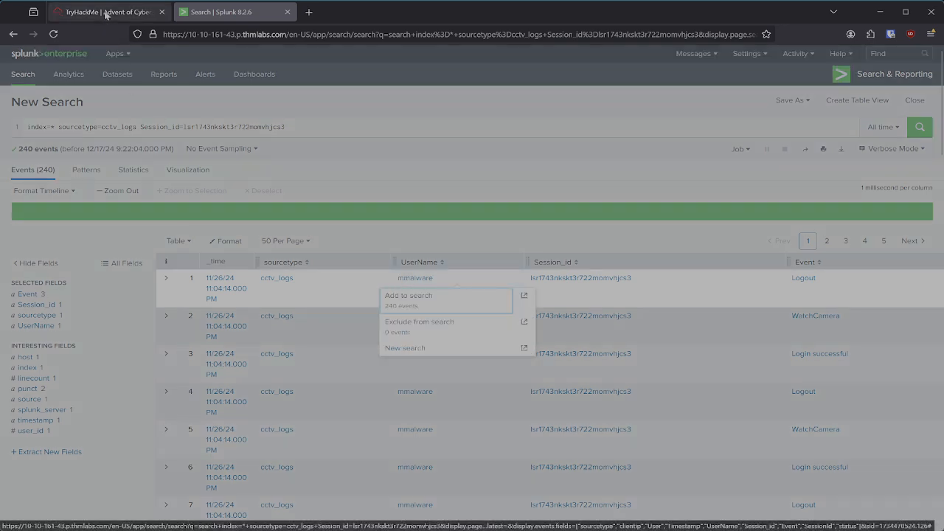
left_click(107, 12)
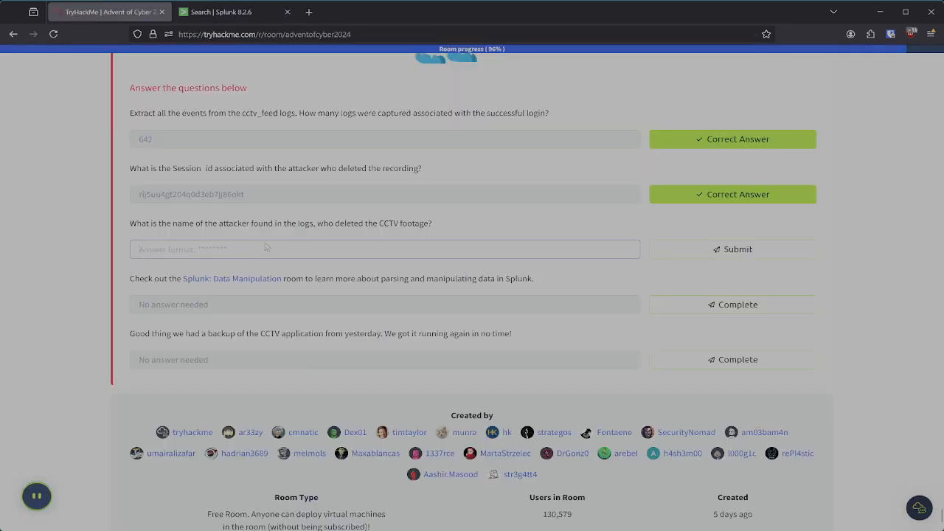
key("ctrl+v")
left_click(689, 262)
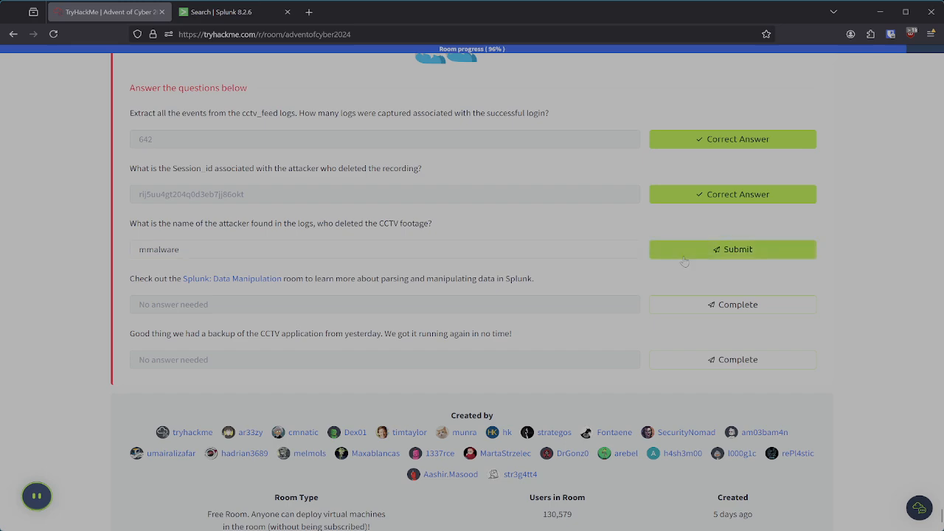
Step: Mark the two remaining no-answer questions as complete: the Splunk: Data Manipulation room and the CCTV application backup
left_click(774, 304)
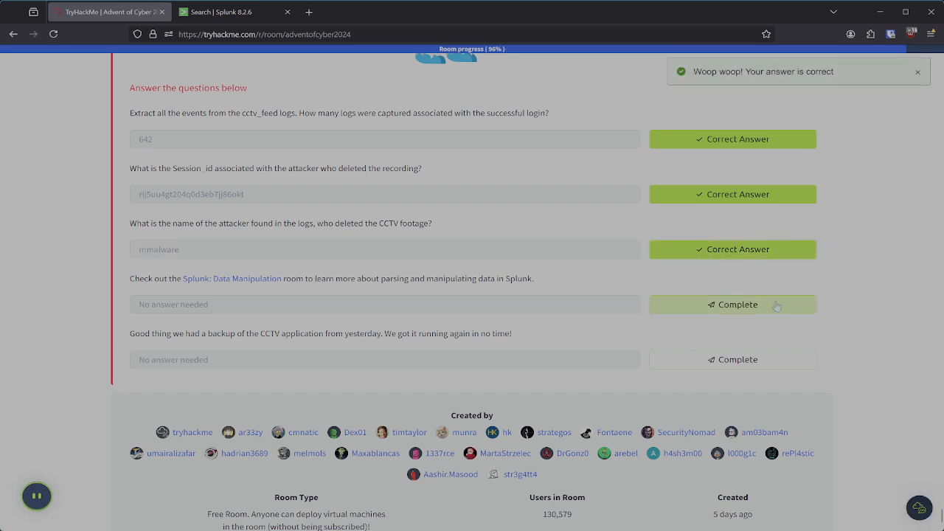
left_click(770, 359)
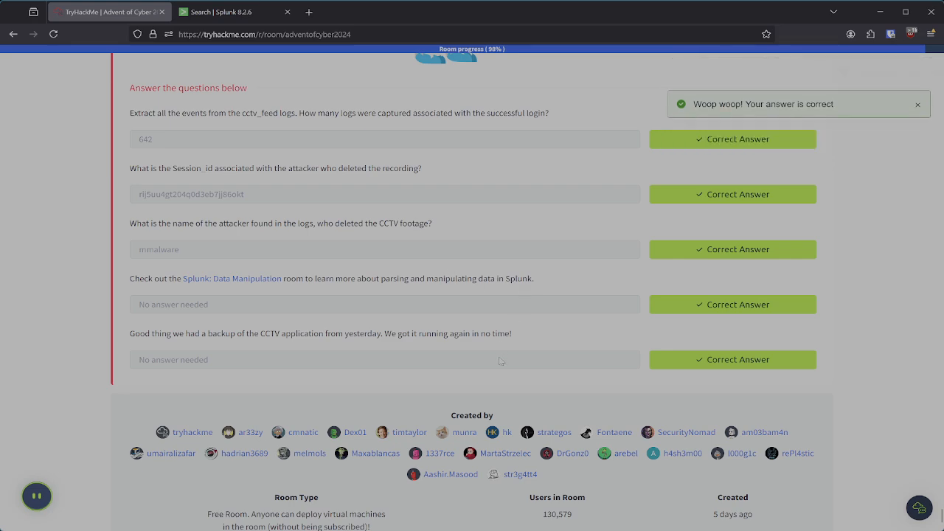
scroll(471, 309, "up", 2)
scroll(500, 360, "down", 2)
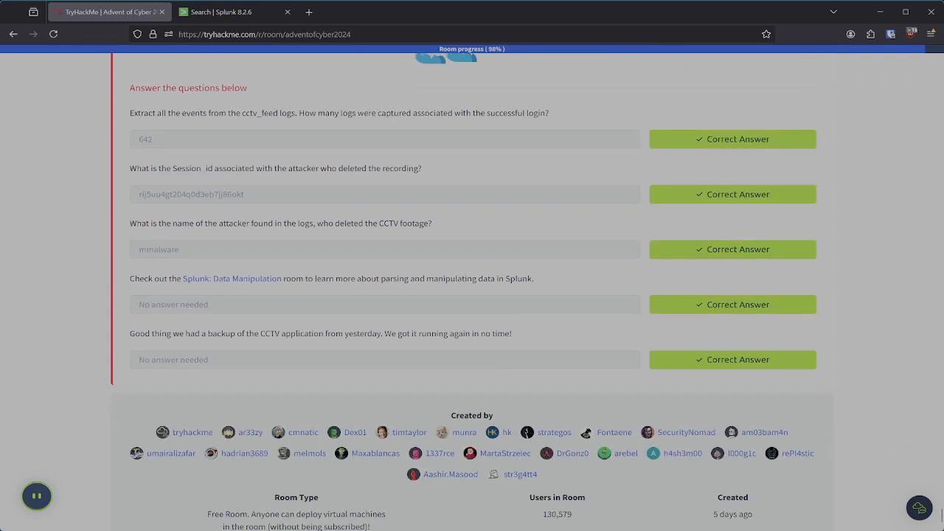